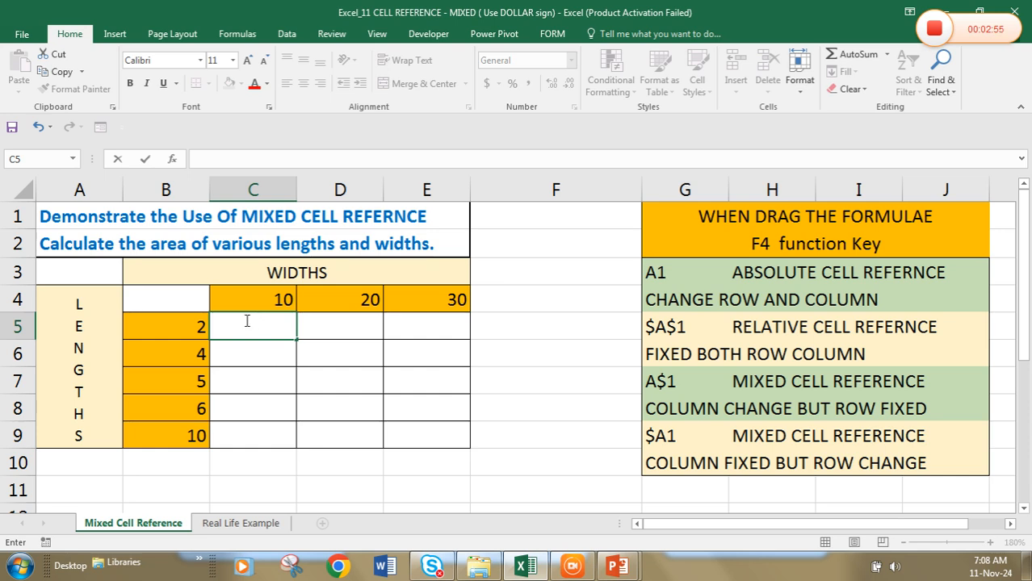
# Enter the areas for length 2 as 20, 40 and 60 in cells C5 to E5
pyautogui.write('20')
pyautogui.press('Tab')
pyautogui.write('4')
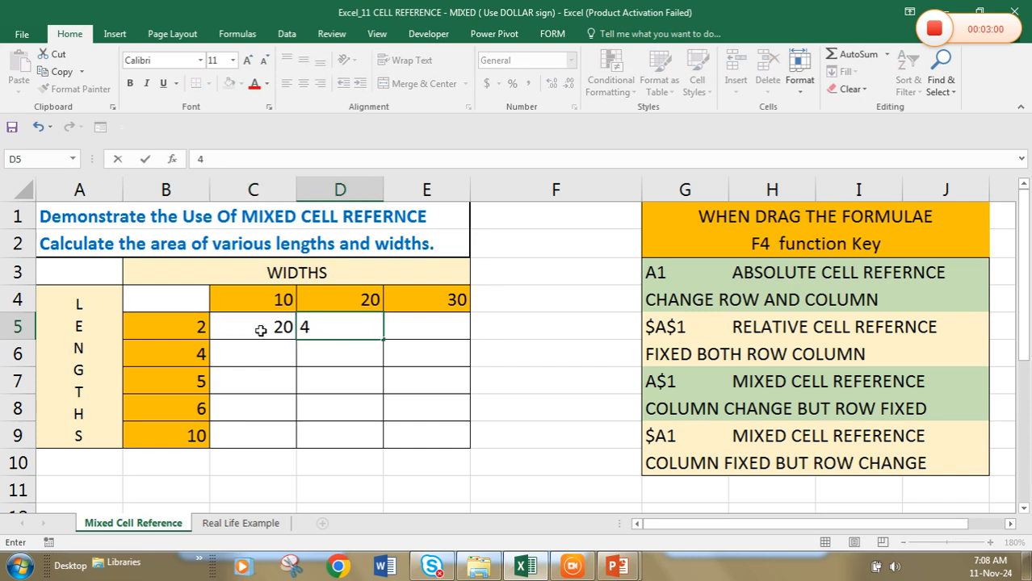
pyautogui.write('0')
pyautogui.press('Tab')
pyautogui.write('60')
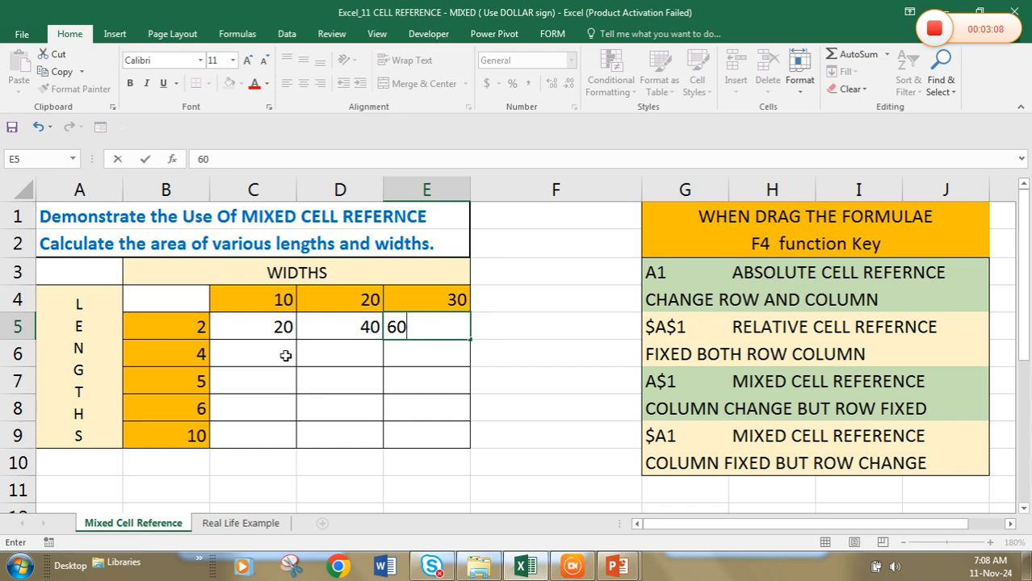
# Enter the areas for length 4 as 40, 80 and 120 in cells C6 to E6
pyautogui.click(285, 355)
pyautogui.write('4')
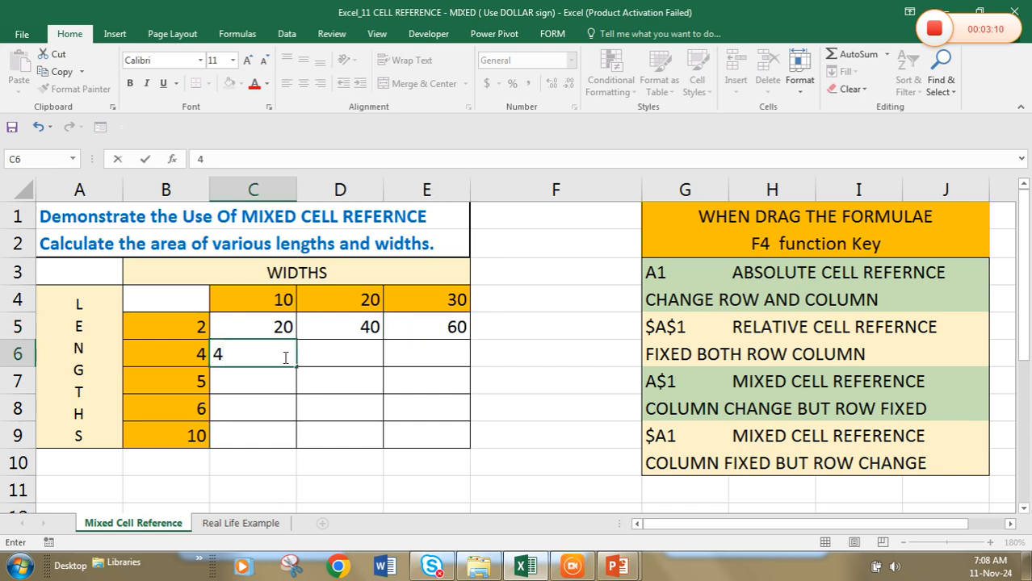
pyautogui.write('0')
pyautogui.press('Tab')
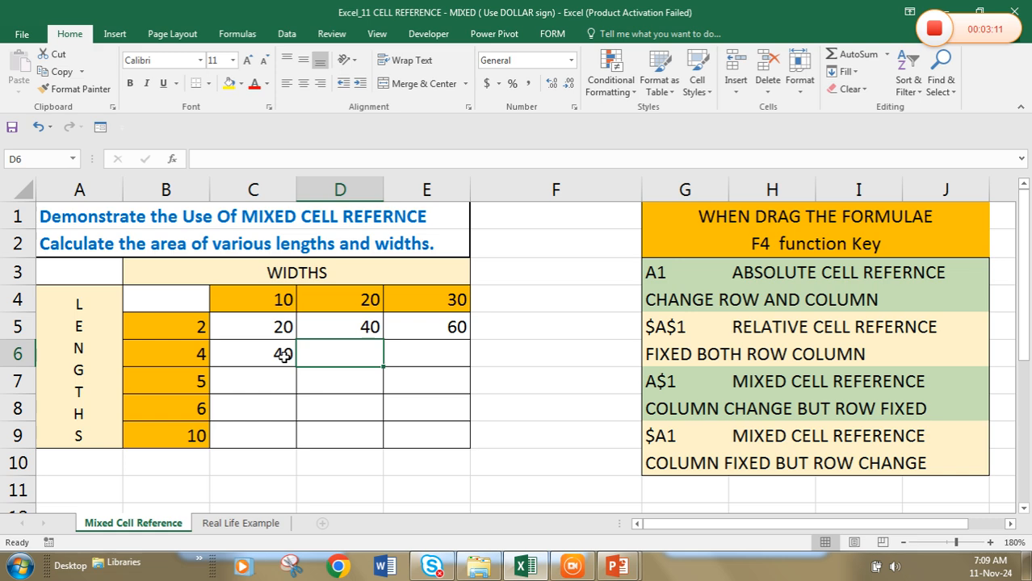
pyautogui.write('80')
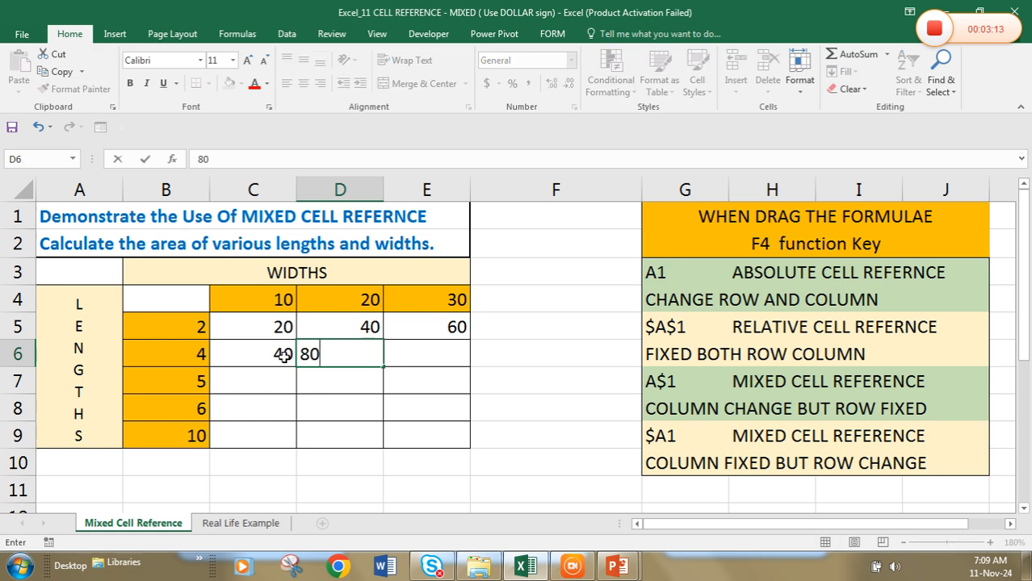
pyautogui.press('Tab')
pyautogui.write('12')
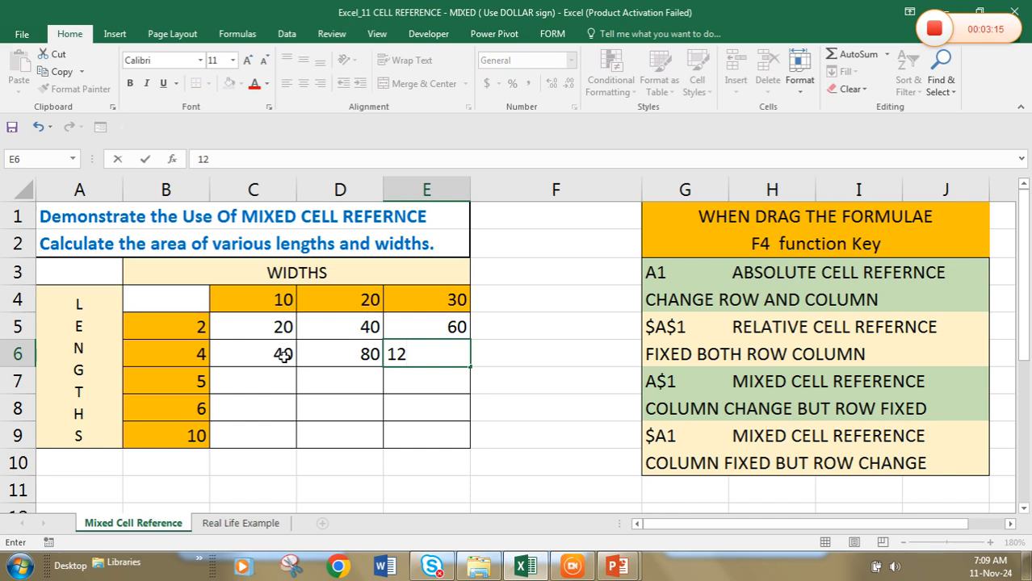
pyautogui.write('0')
pyautogui.press('Return')
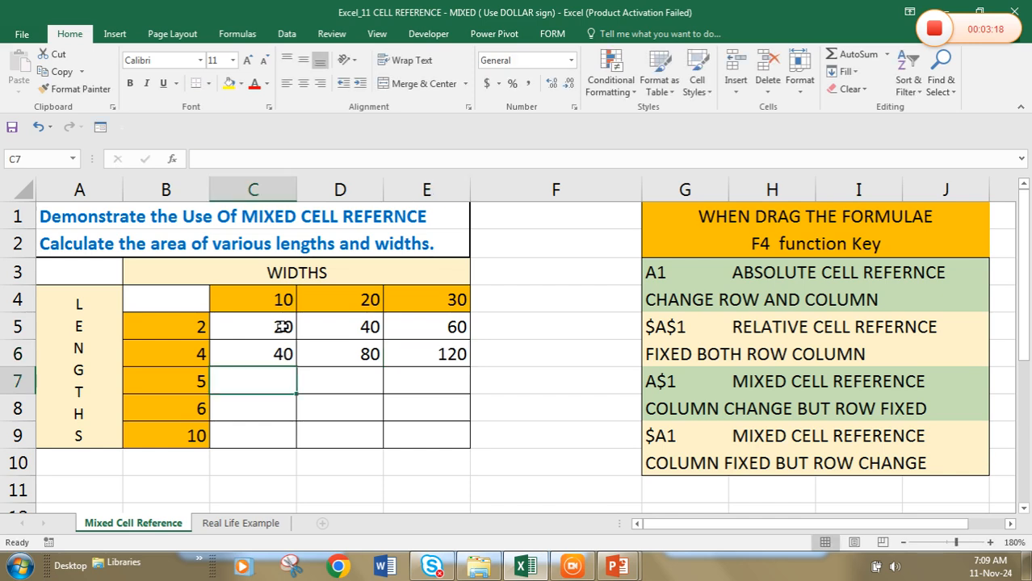
# Move the typed areas in C5:E6 below the table, starting at cell C10
pyautogui.click(282, 327)
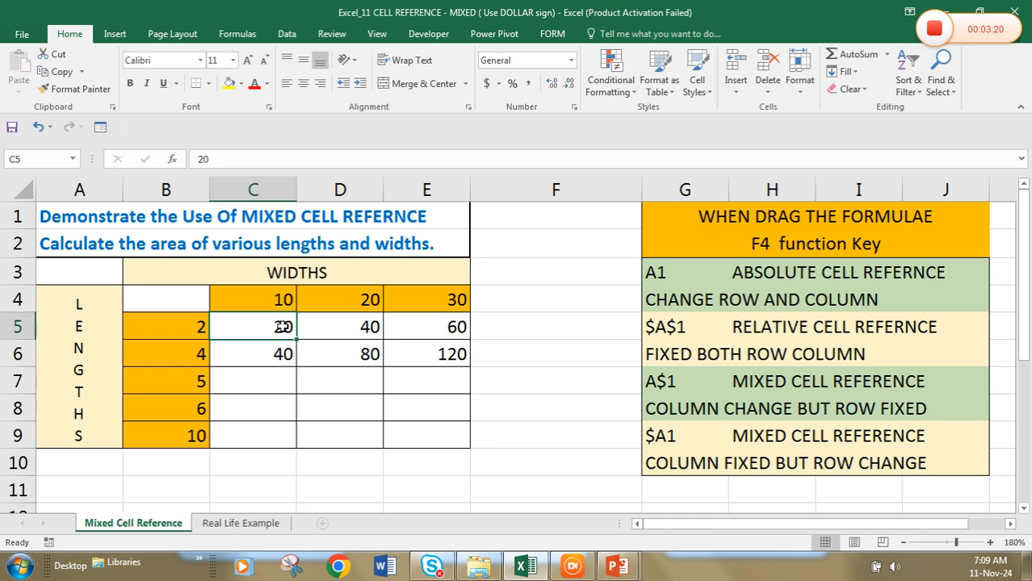
pyautogui.hotkey('shift', 'Right')
pyautogui.hotkey('shift', 'Right')
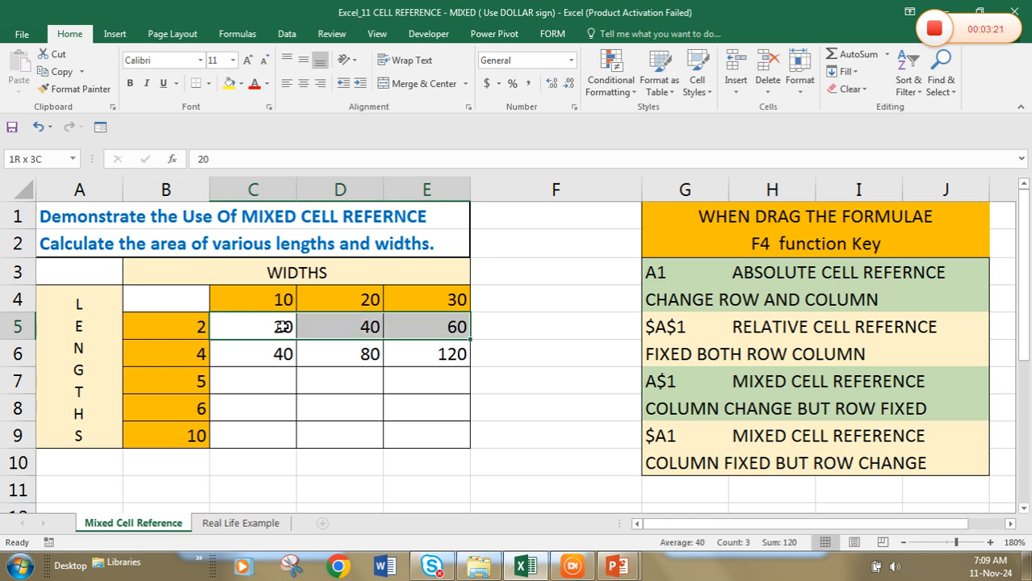
pyautogui.hotkey('shift', 'Down')
pyautogui.hotkey('ctrl', 'c')
pyautogui.press('Down')
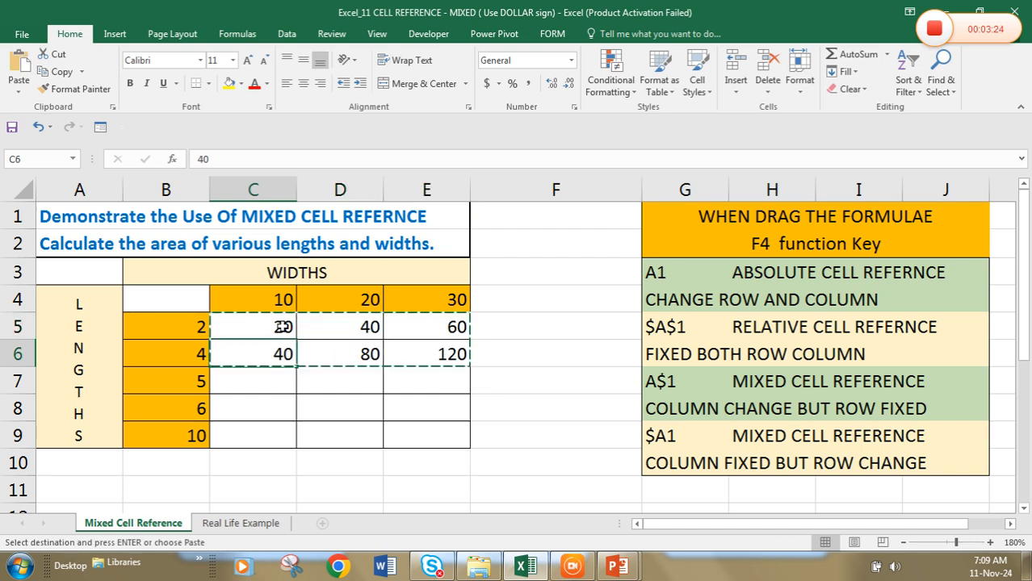
pyautogui.press('Down')
pyautogui.press('Down')
pyautogui.press('Down')
pyautogui.press('Down')
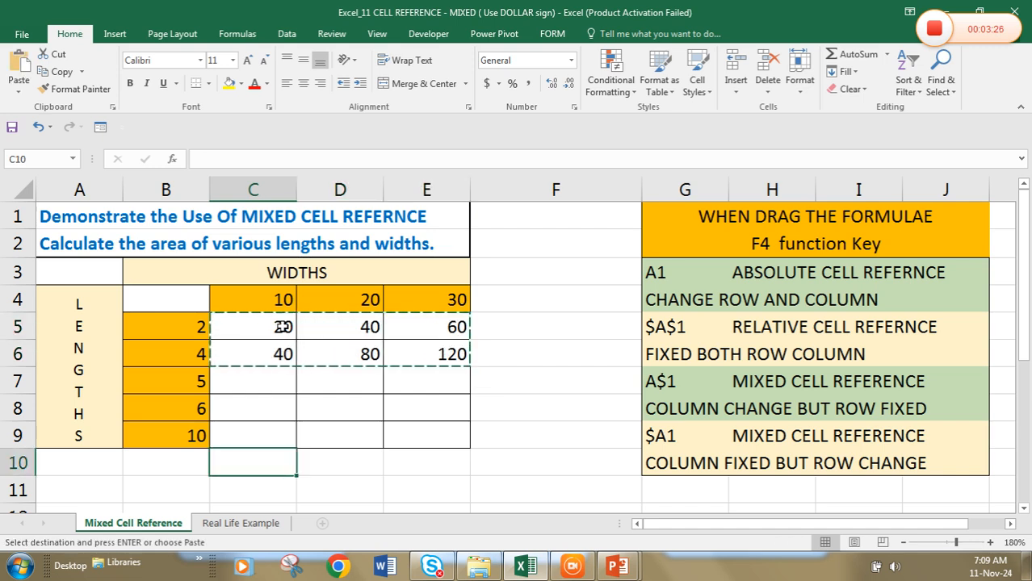
pyautogui.press('Return')
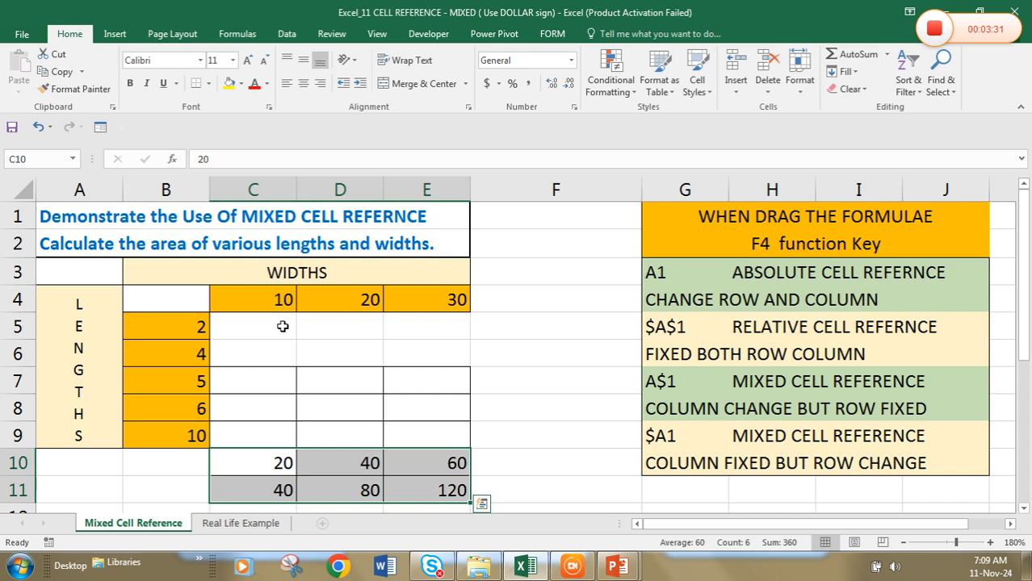
# Restore all cell borders on the emptied range C5:E6
pyautogui.click(283, 326)
pyautogui.hotkey('shift', 'Right')
pyautogui.hotkey('shift', 'Right')
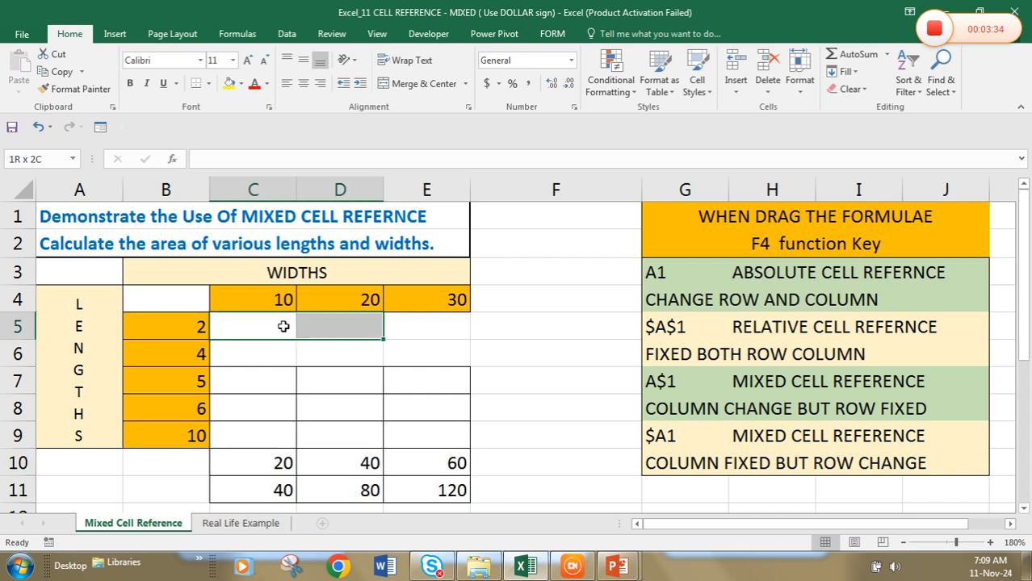
pyautogui.hotkey('shift', 'Down')
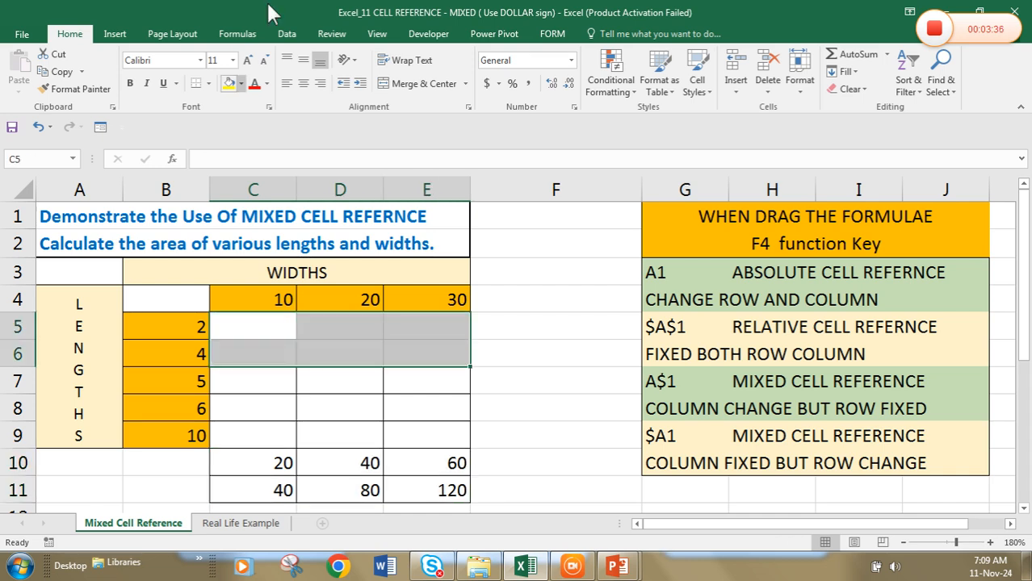
pyautogui.click(209, 87)
pyautogui.click(239, 212)
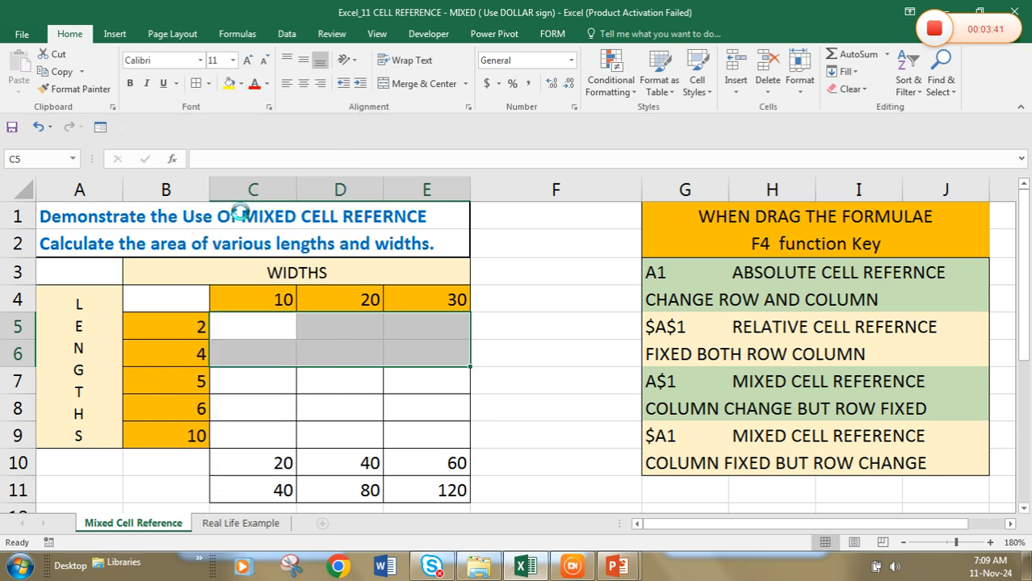
# Enter the formula =B5*C4 in cell C5 to multiply the first length by the first width
pyautogui.click(276, 330)
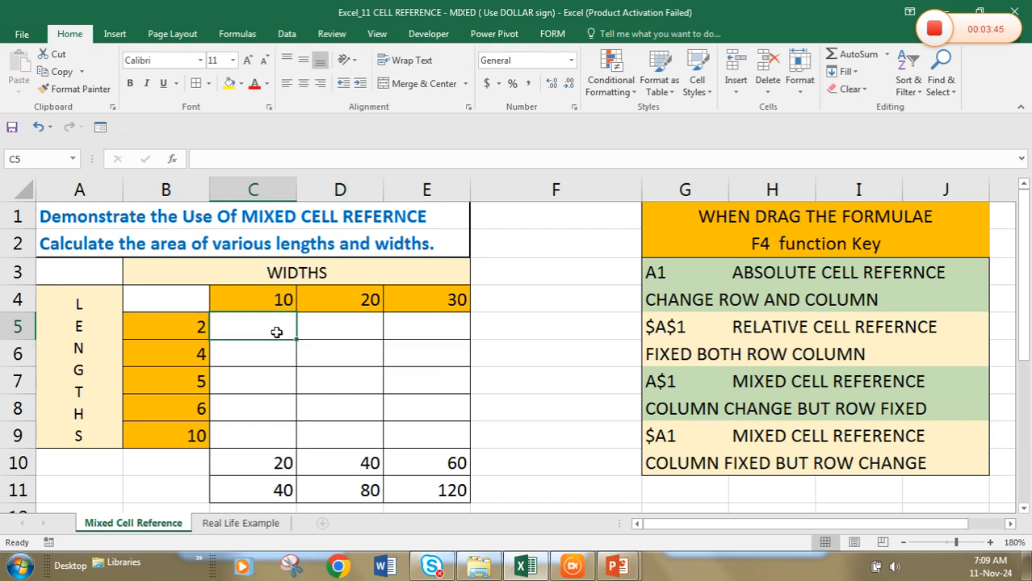
pyautogui.write('=')
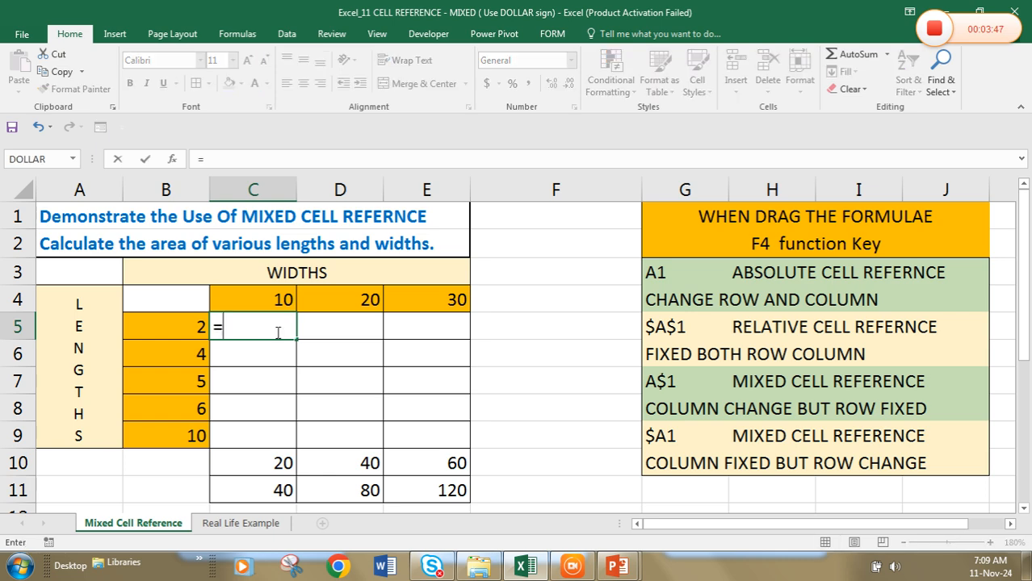
pyautogui.click(184, 325)
pyautogui.write('*')
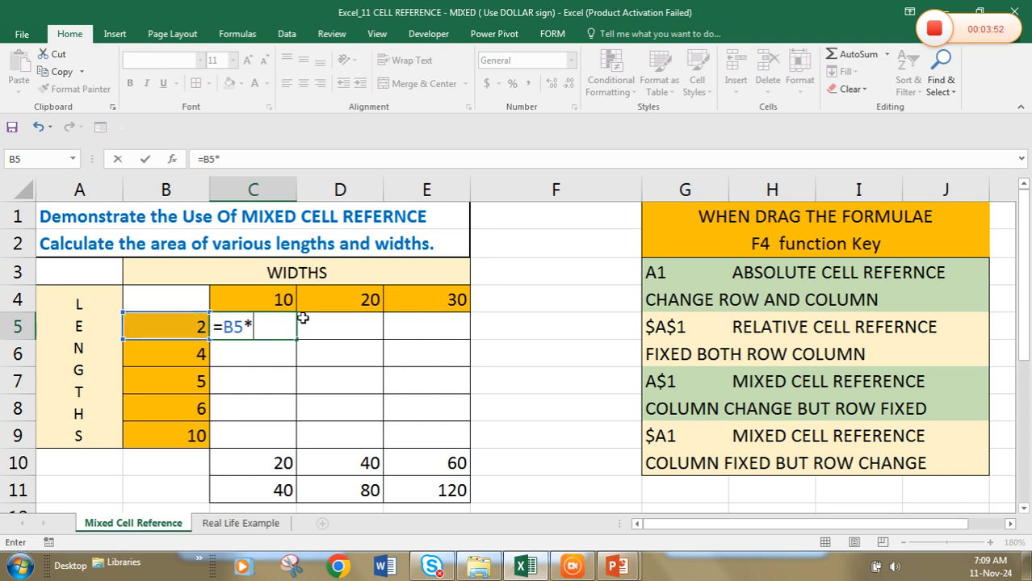
pyautogui.click(276, 300)
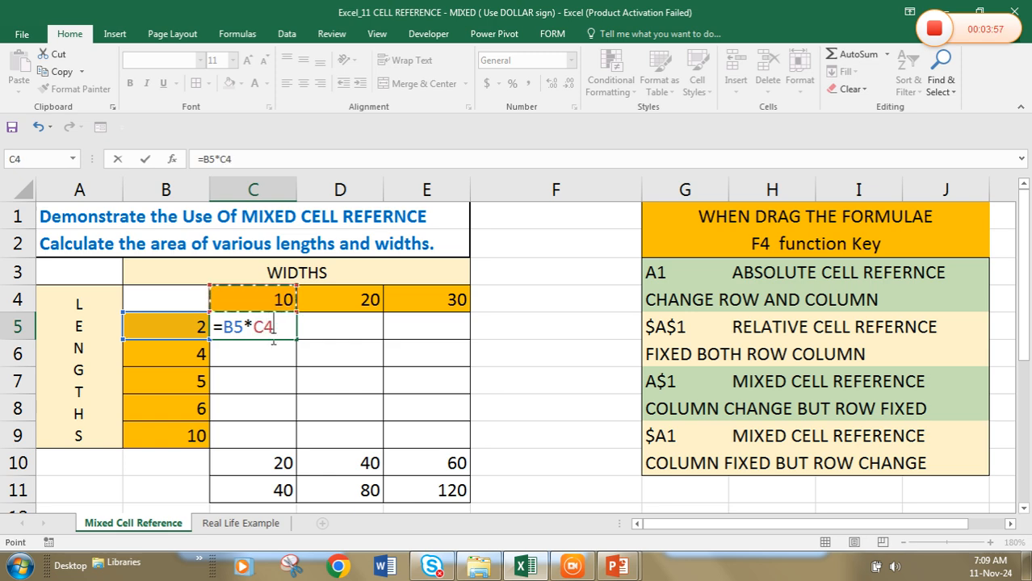
pyautogui.press('Return')
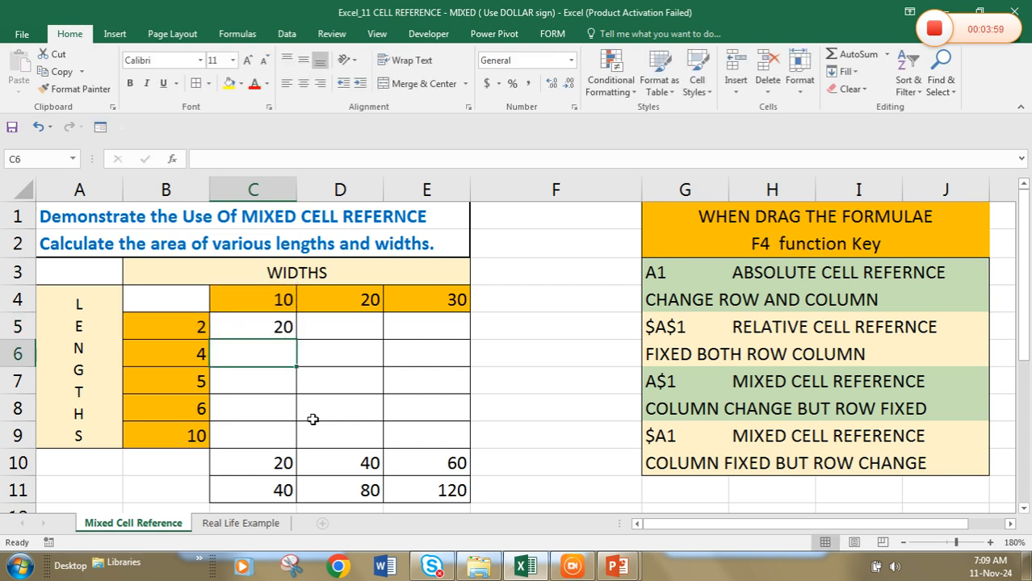
# Fill the formula from C5 across to column E and down to row 9
pyautogui.press('Up')
pyautogui.hotkey('shift', 'Right')
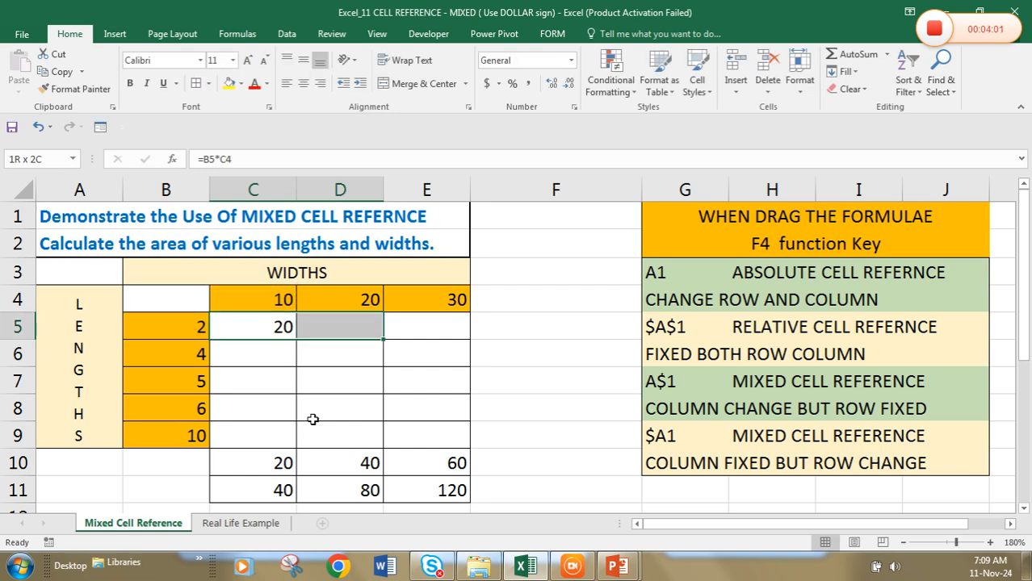
pyautogui.hotkey('shift', 'Right')
pyautogui.hotkey('shift', 'Down')
pyautogui.hotkey('shift', 'Down')
pyautogui.hotkey('shift', 'Down')
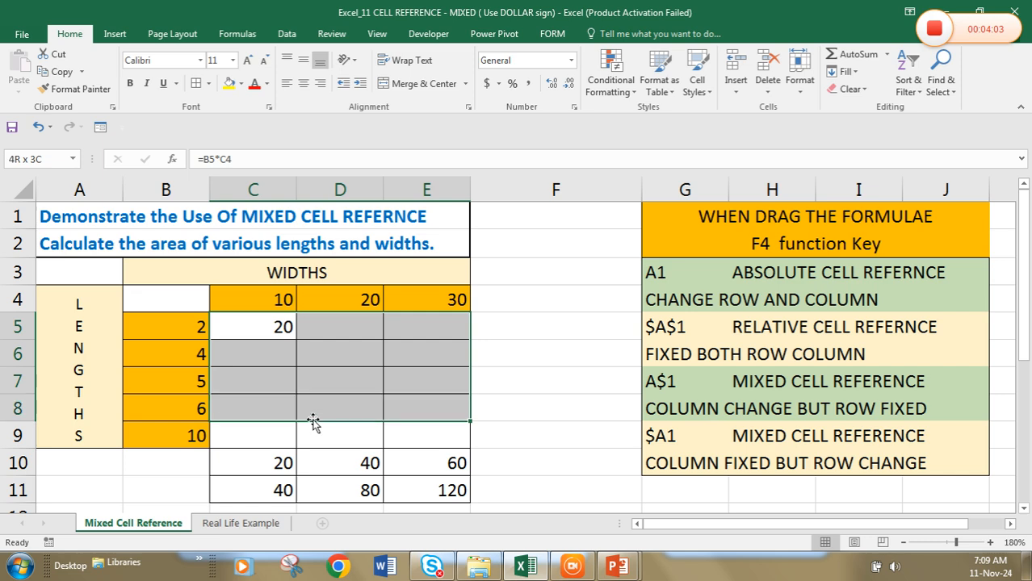
pyautogui.hotkey('shift', 'Down')
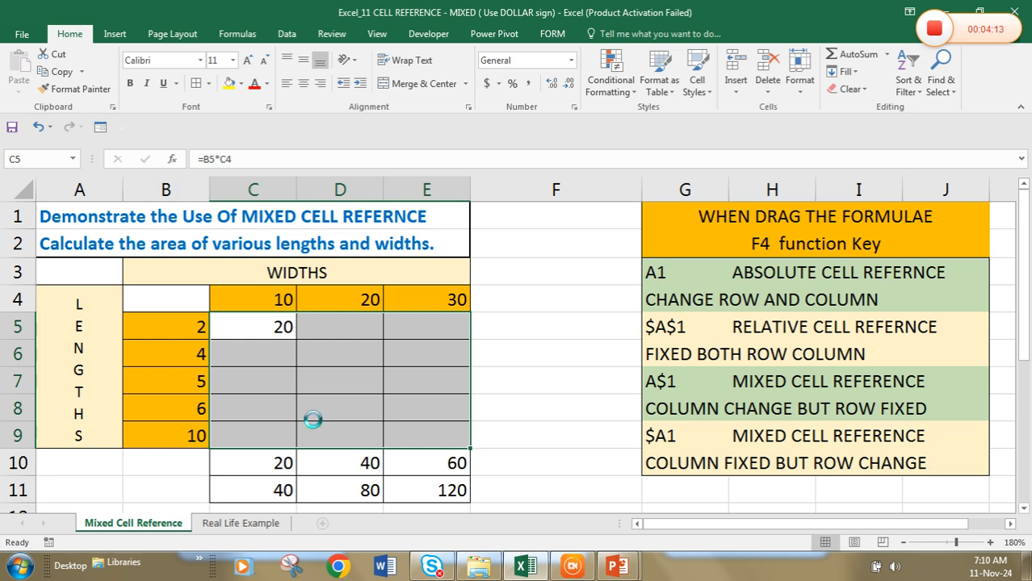
pyautogui.hotkey('ctrl', 'r')
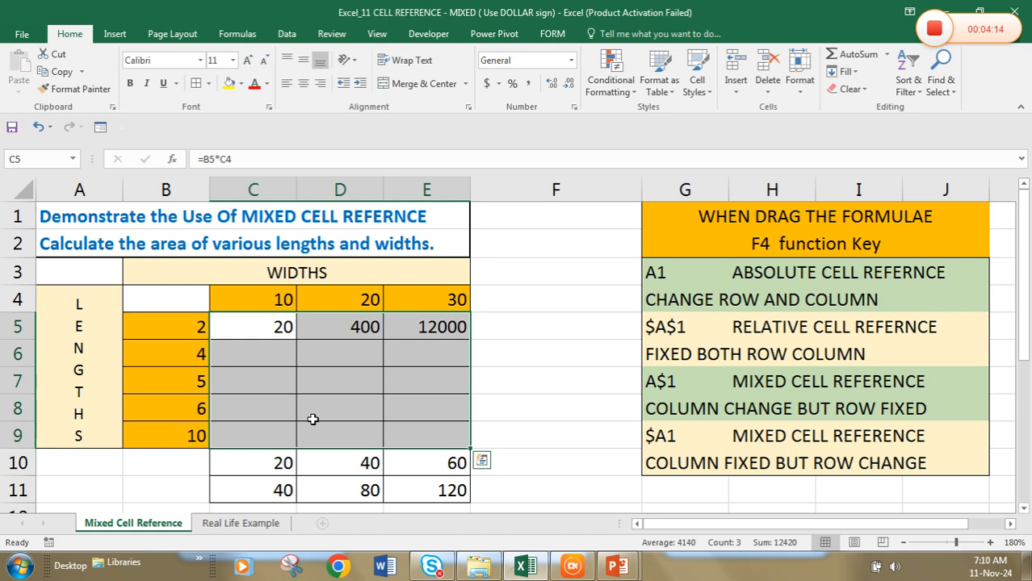
pyautogui.hotkey('ctrl', 'd')
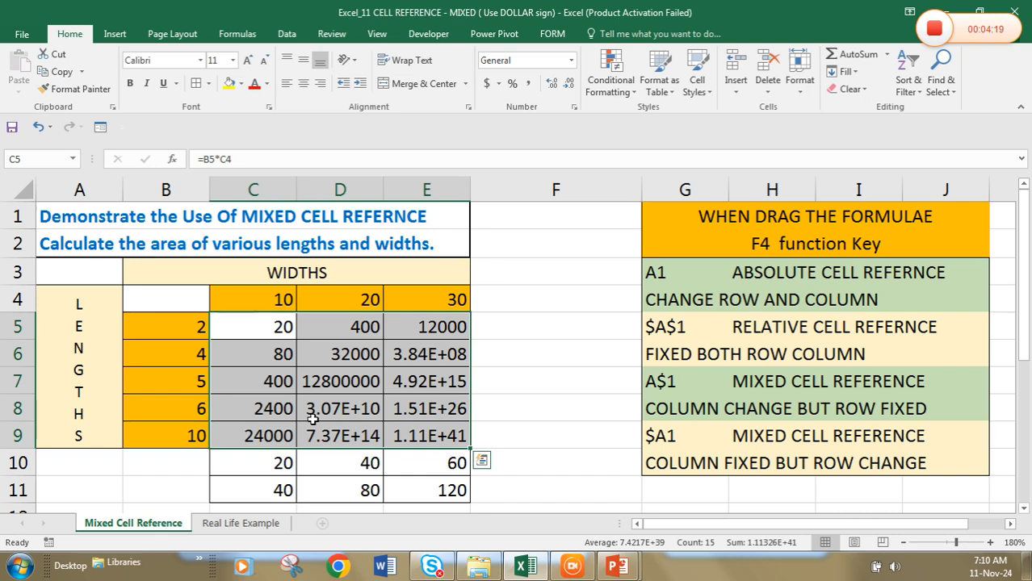
# Compare the formulas in C5, D5 and E5 with the length and width cells they should reference
pyautogui.click(345, 466)
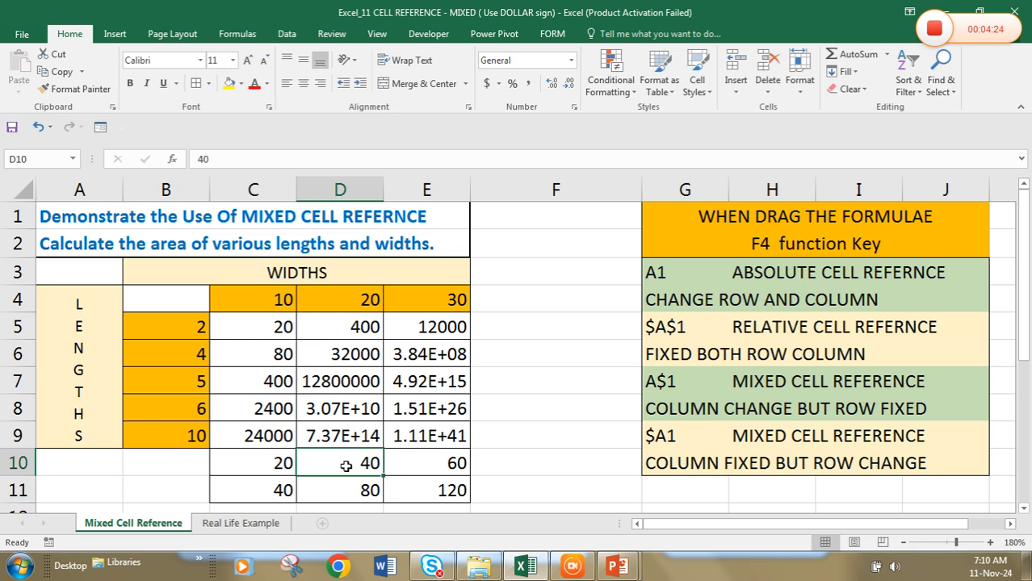
pyautogui.click(217, 327)
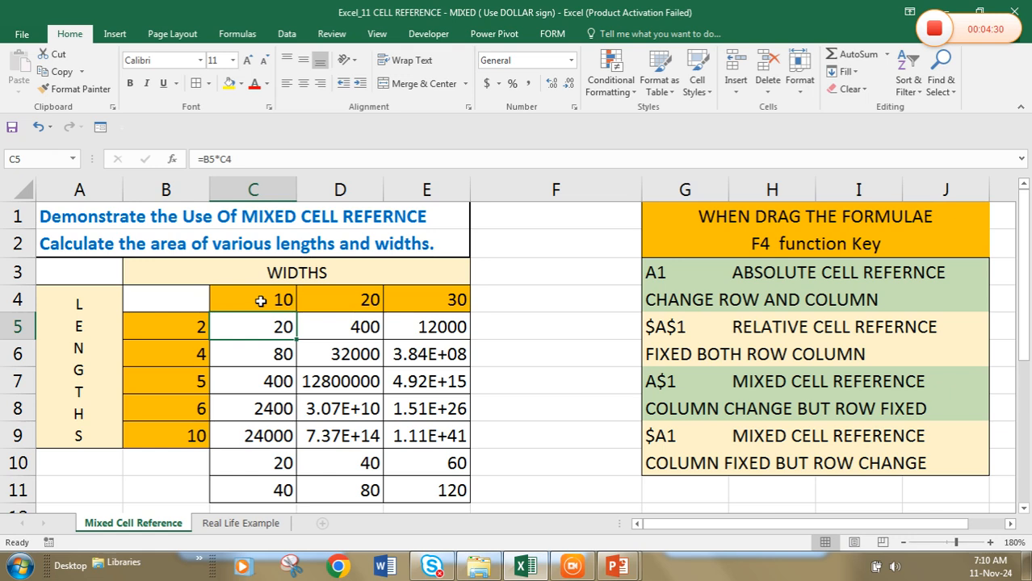
pyautogui.press('Right')
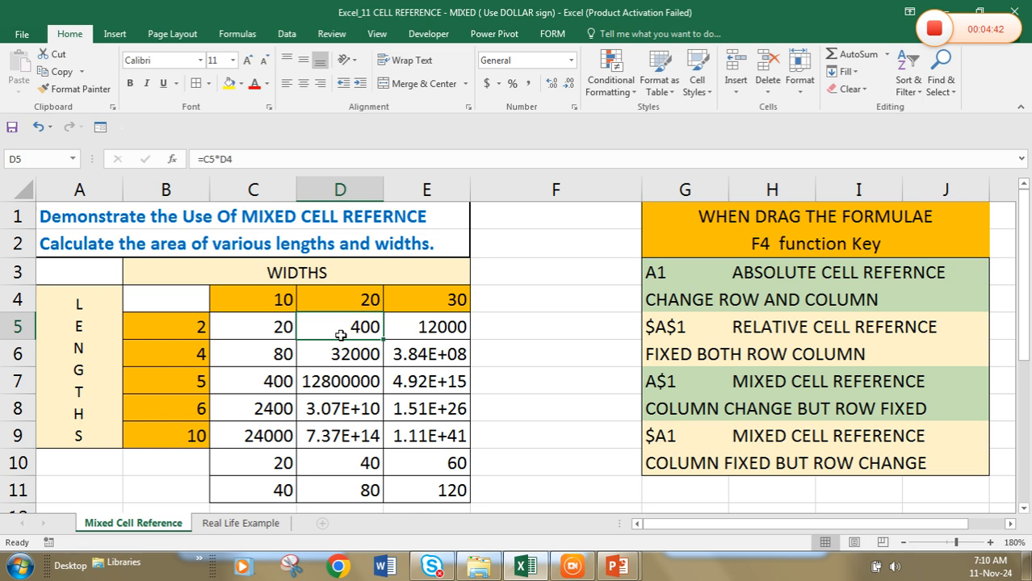
pyautogui.click(200, 327)
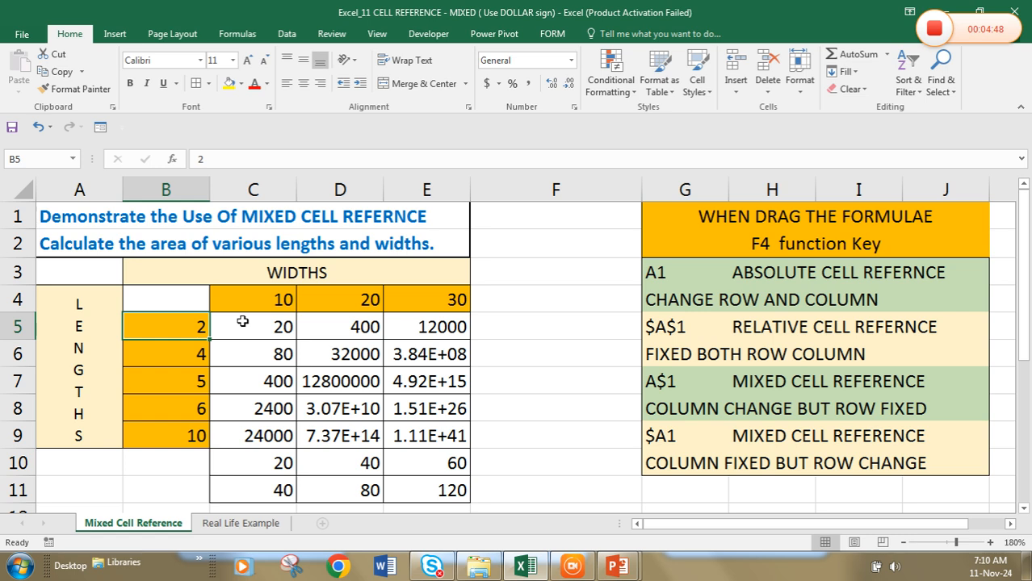
pyautogui.click(460, 324)
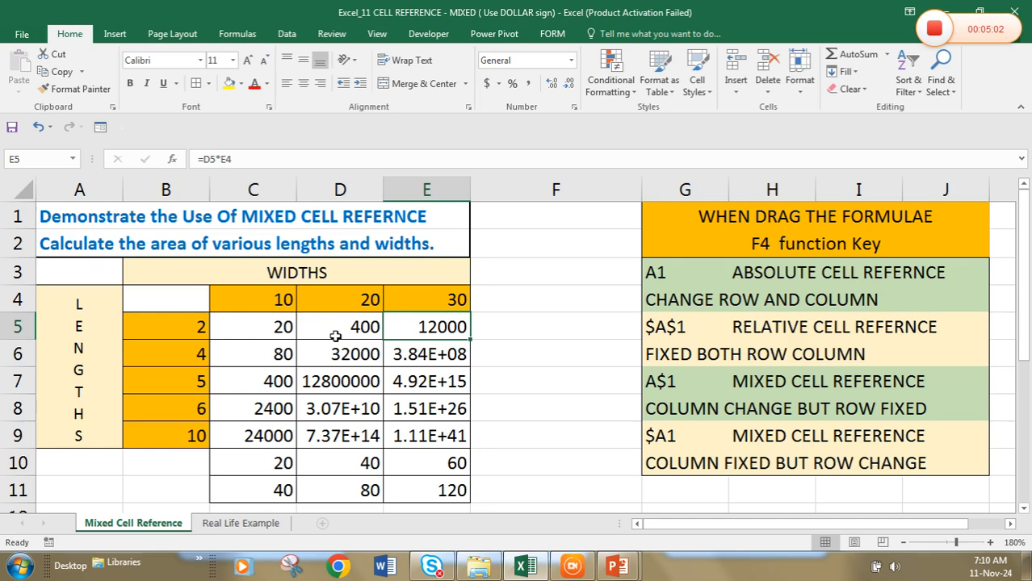
# Clear the filled formulas from the area table C5:E9
pyautogui.click(286, 328)
pyautogui.click(288, 366)
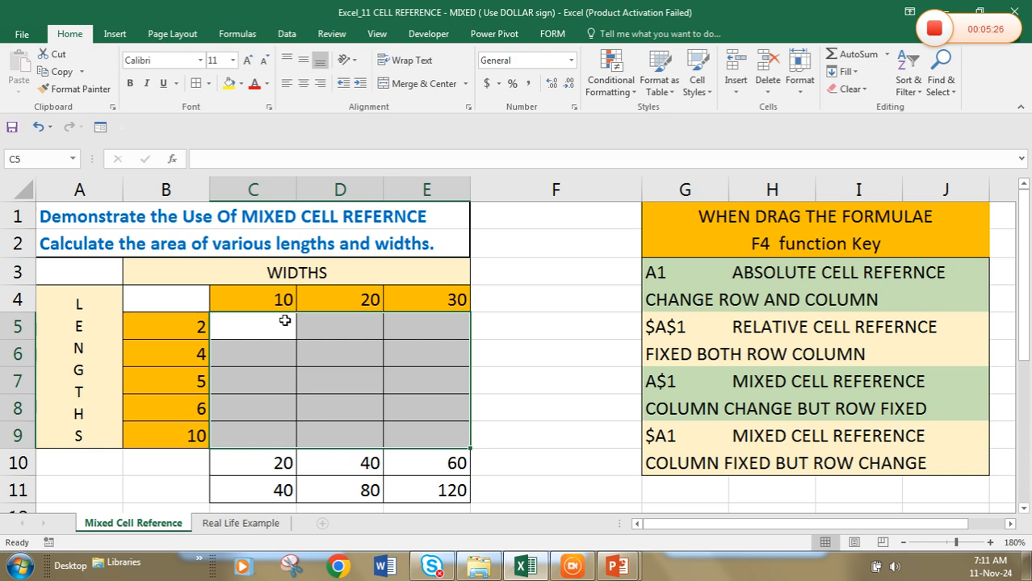
# Write the text labels b5*c4, b5*d4 and b5*e4 in cells C5, D5 and E5
pyautogui.click(285, 321)
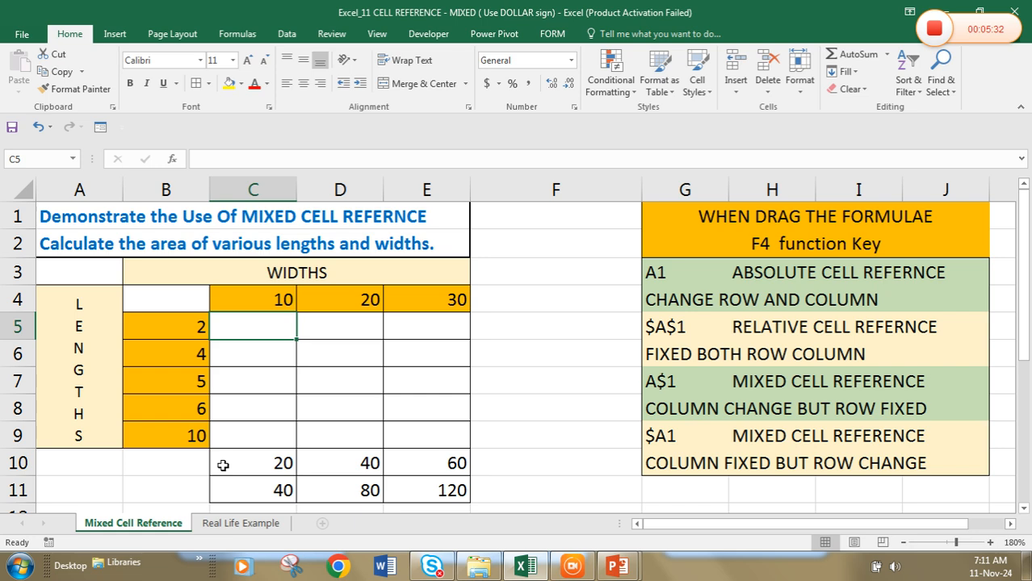
pyautogui.write('b5*')
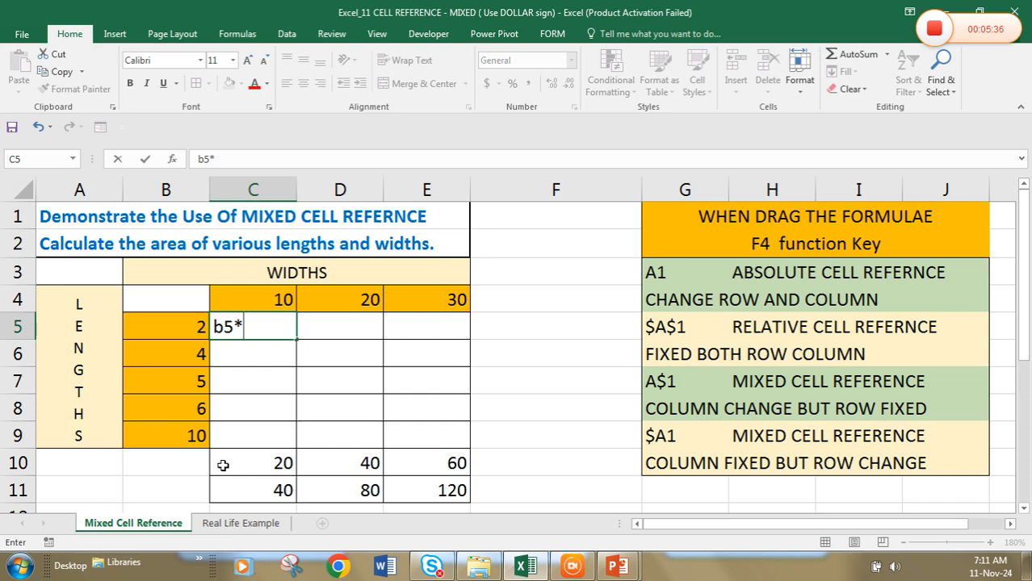
pyautogui.write('c4')
pyautogui.press('Tab')
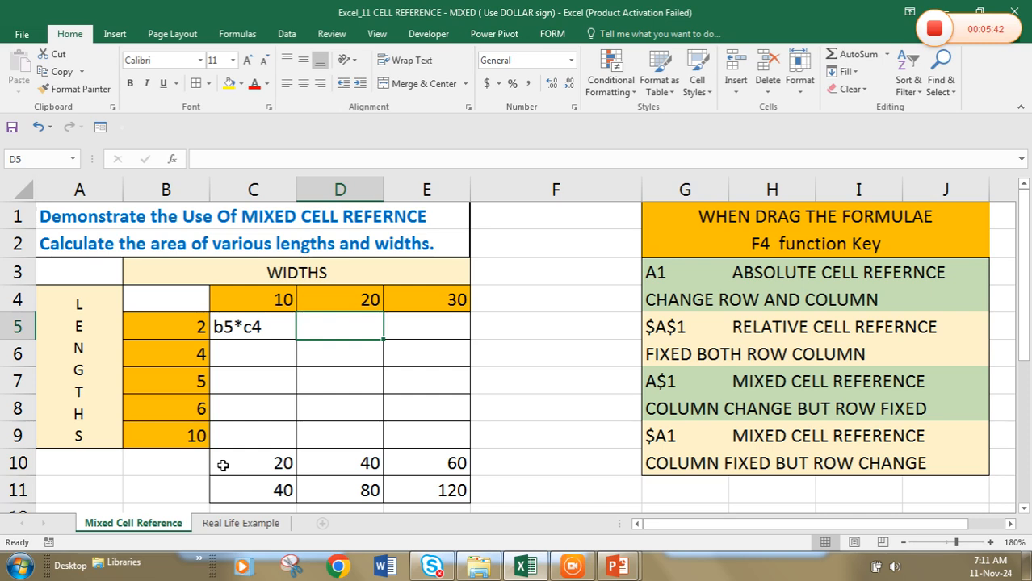
pyautogui.write('b5*')
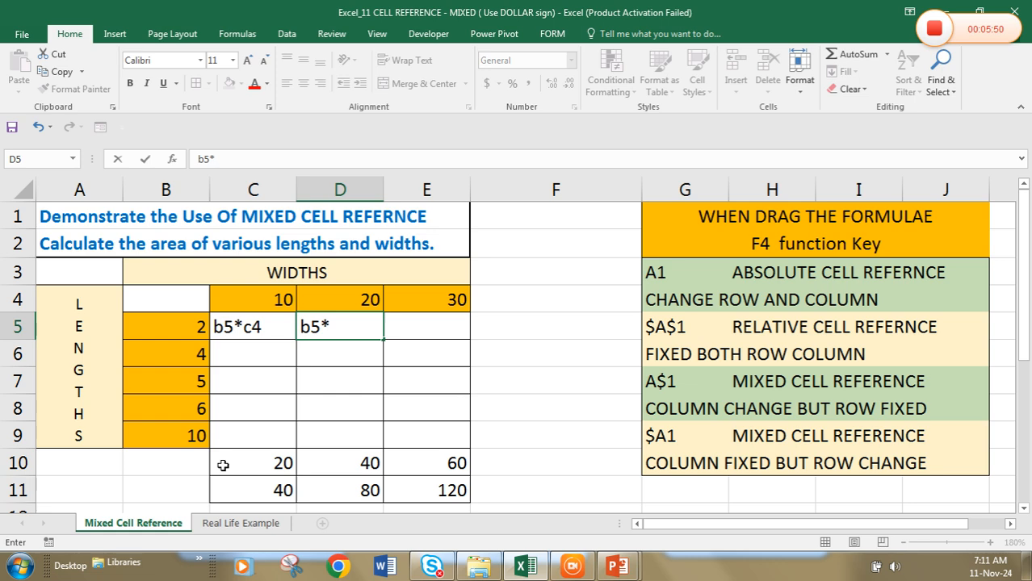
pyautogui.write('d4')
pyautogui.press('Tab')
pyautogui.write('b5*e')
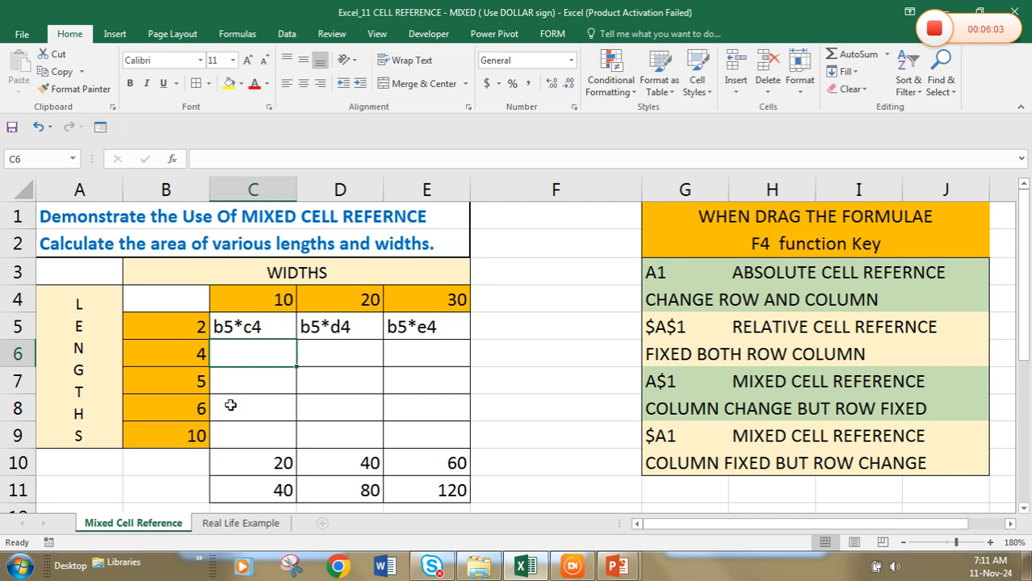
# Write the text labels b6*c4, b6*d4 and b6*e4 in cells C6, D6 and E6
pyautogui.write('b6*c4')
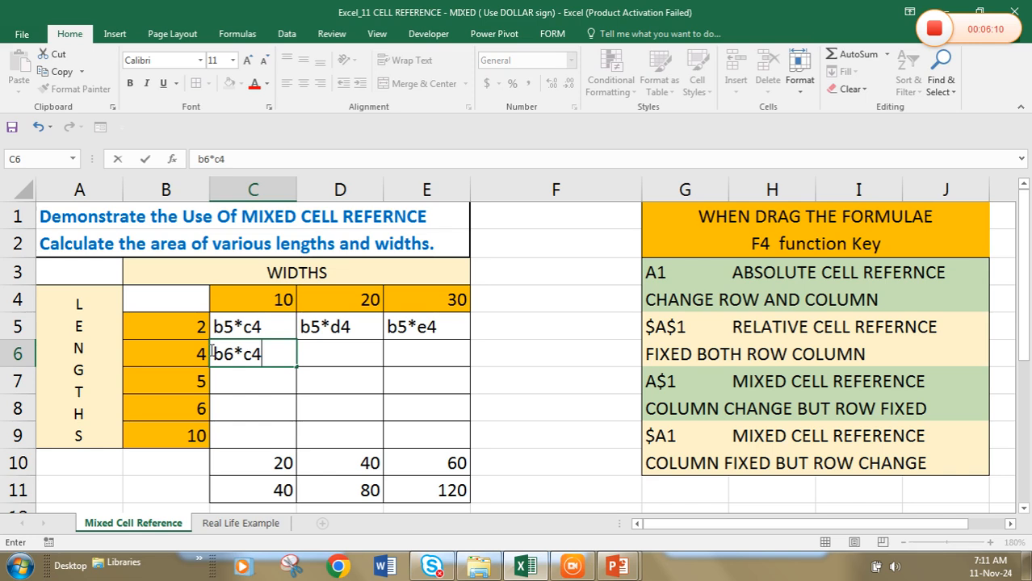
pyautogui.press('Tab')
pyautogui.write('b6')
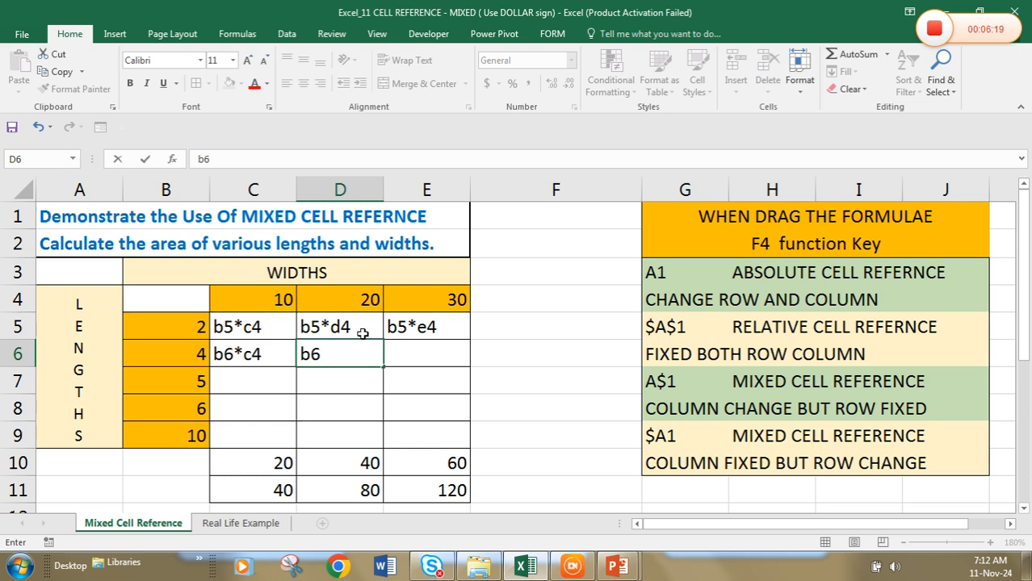
pyautogui.write('*d4')
pyautogui.press('Tab')
pyautogui.write('b6*')
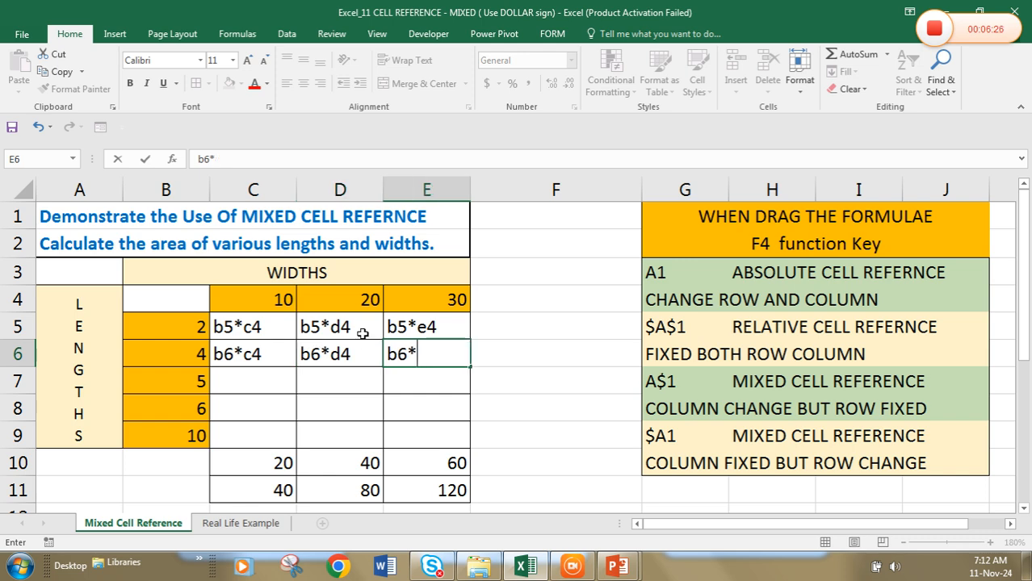
pyautogui.write('e')
pyautogui.write('4')
pyautogui.press('Return')
# Write the text labels b7*c4, b7*d4 and b7*e4 in cells C7, D7 and E7
pyautogui.write('b7')
pyautogui.write('*')
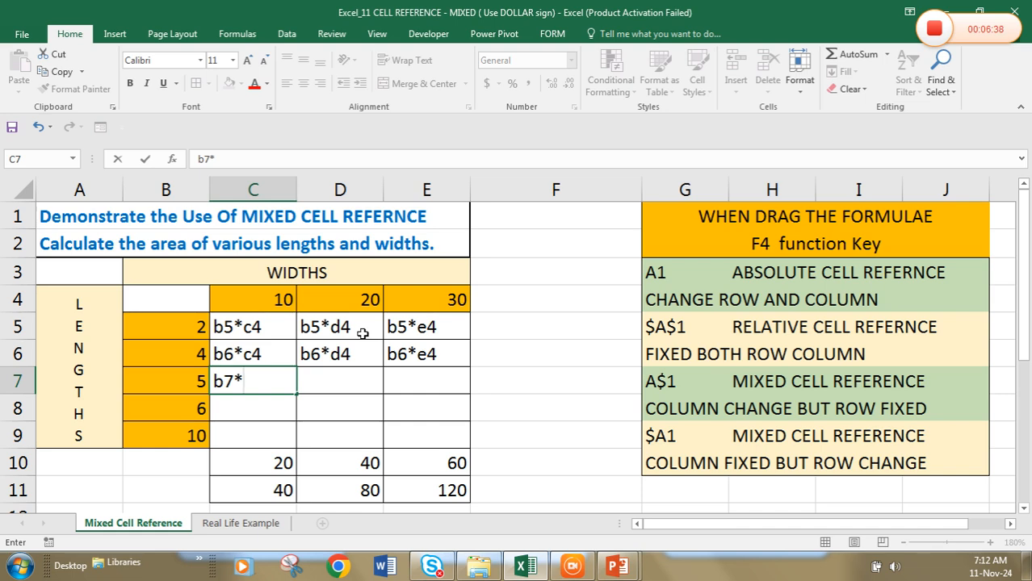
pyautogui.write('c4')
pyautogui.press('Tab')
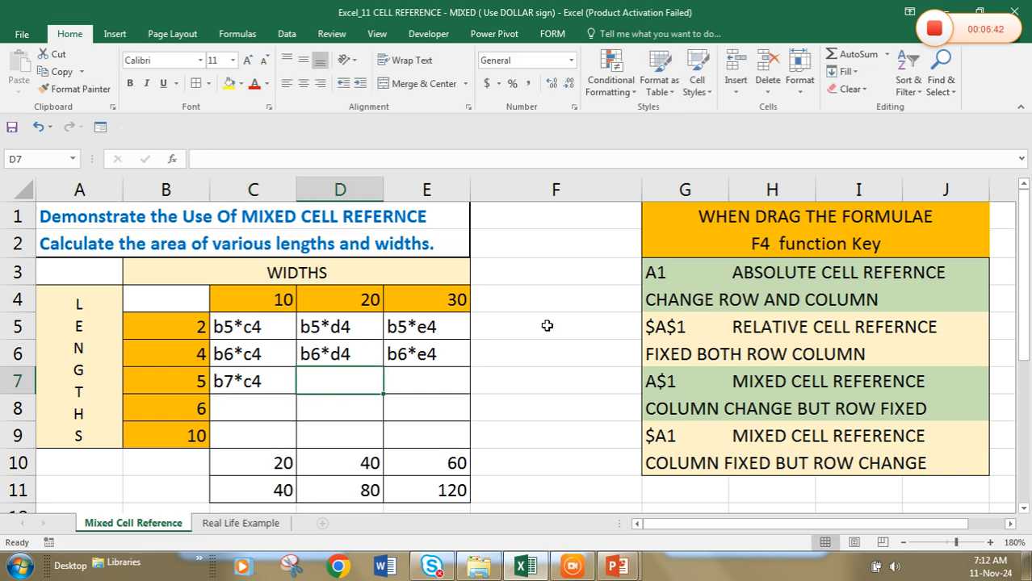
pyautogui.write('b7')
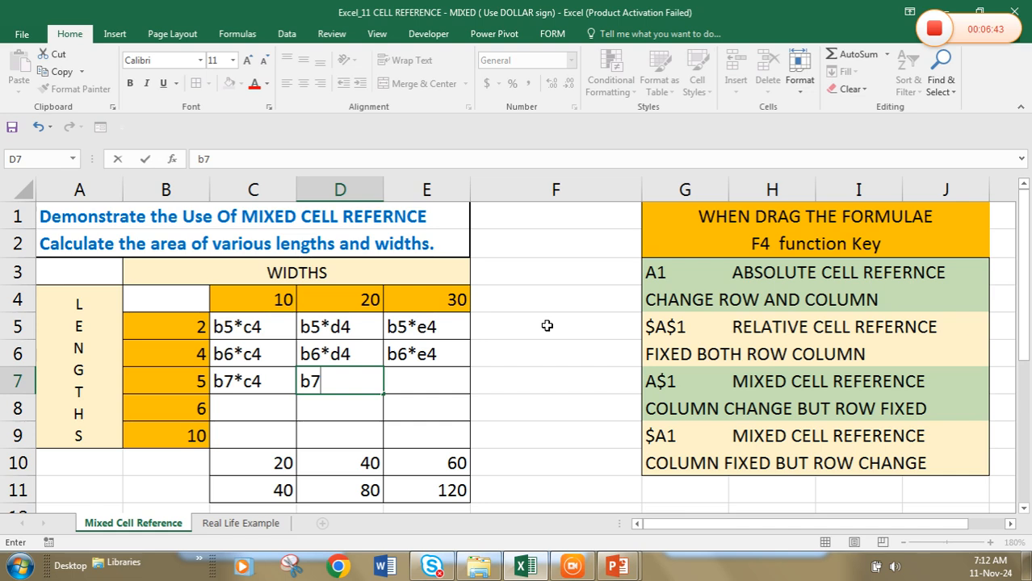
pyautogui.write('*c')
pyautogui.press('BackSpace')
pyautogui.write('d4')
pyautogui.press('Tab')
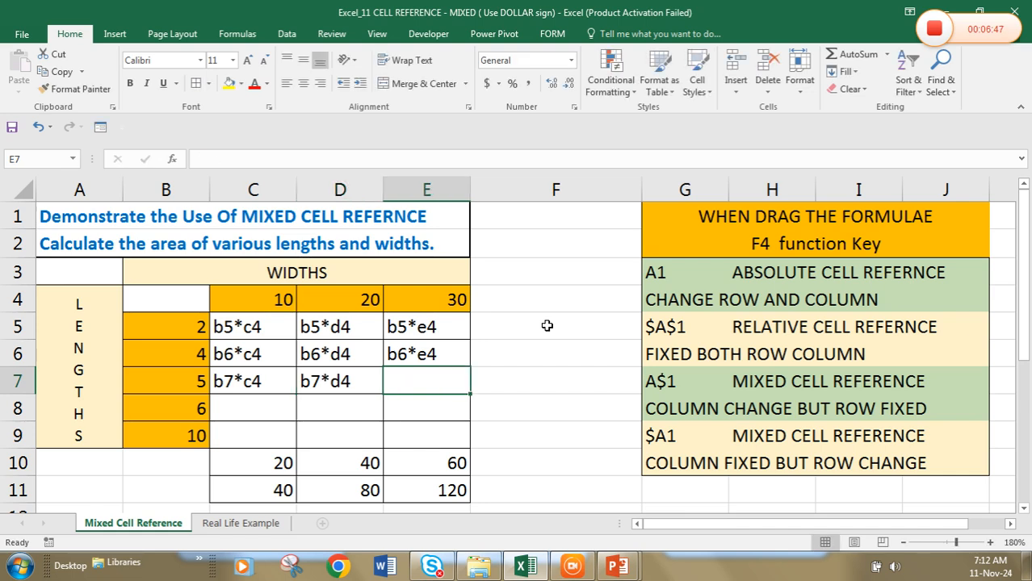
pyautogui.write('b7')
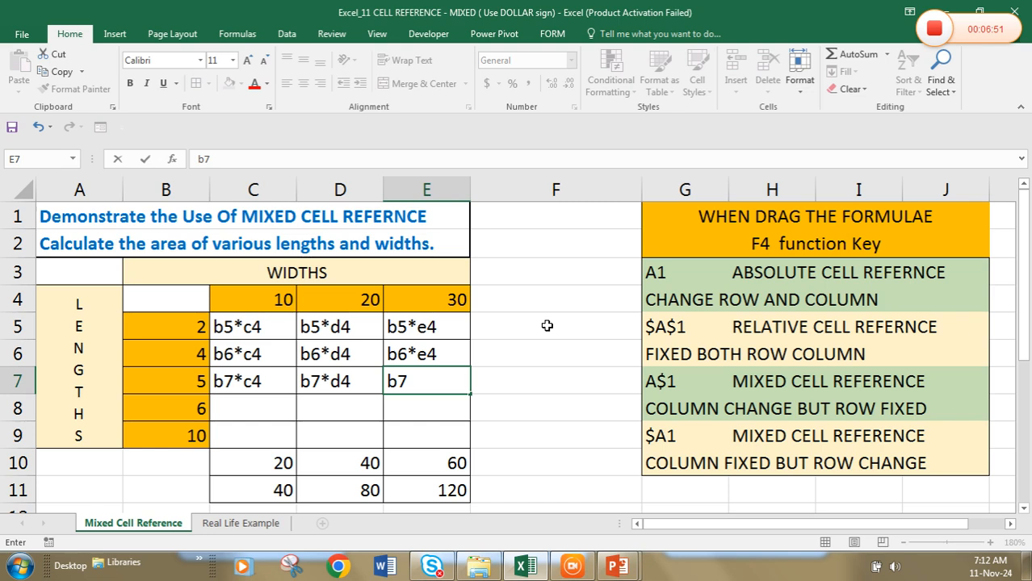
pyautogui.write('*e4')
pyautogui.press('Return')
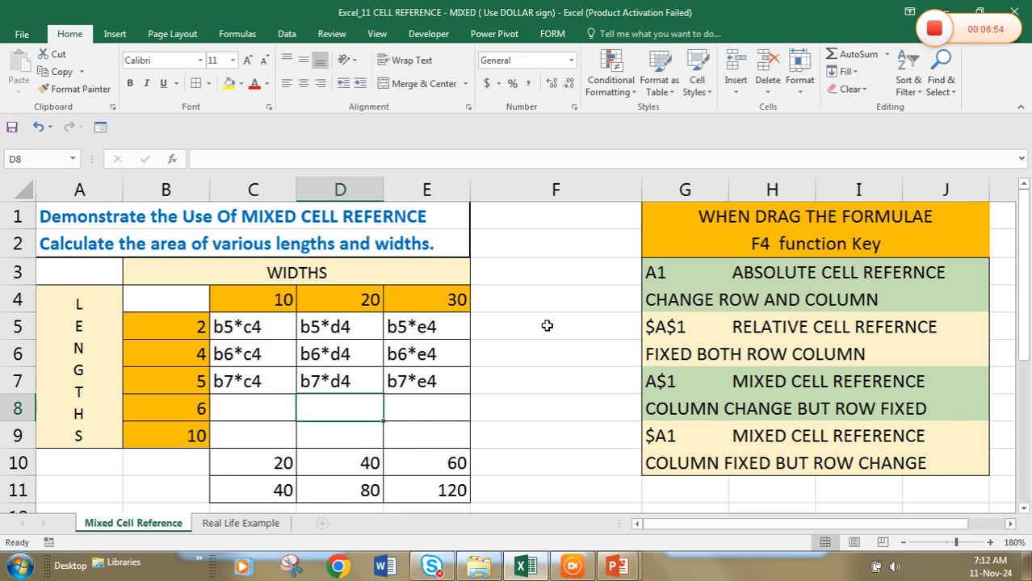
# Write the text labels b8*c4, b8*d4 and b8*e4 in cells C8, D8 and E8
pyautogui.write('b')
pyautogui.press('Escape')
pyautogui.press('Left')
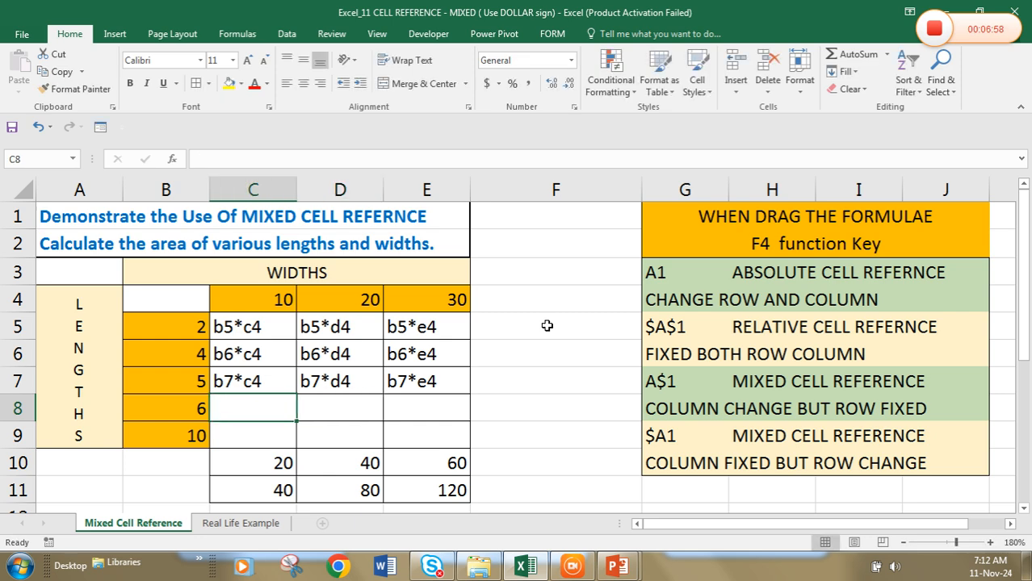
pyautogui.write('b8')
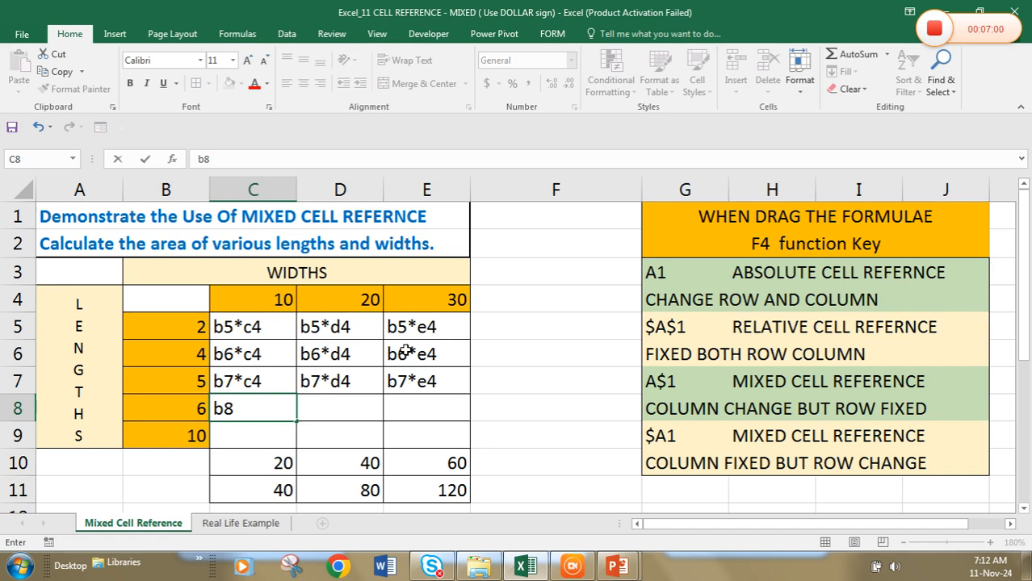
pyautogui.write('*c4')
pyautogui.press('Tab')
pyautogui.write('b8')
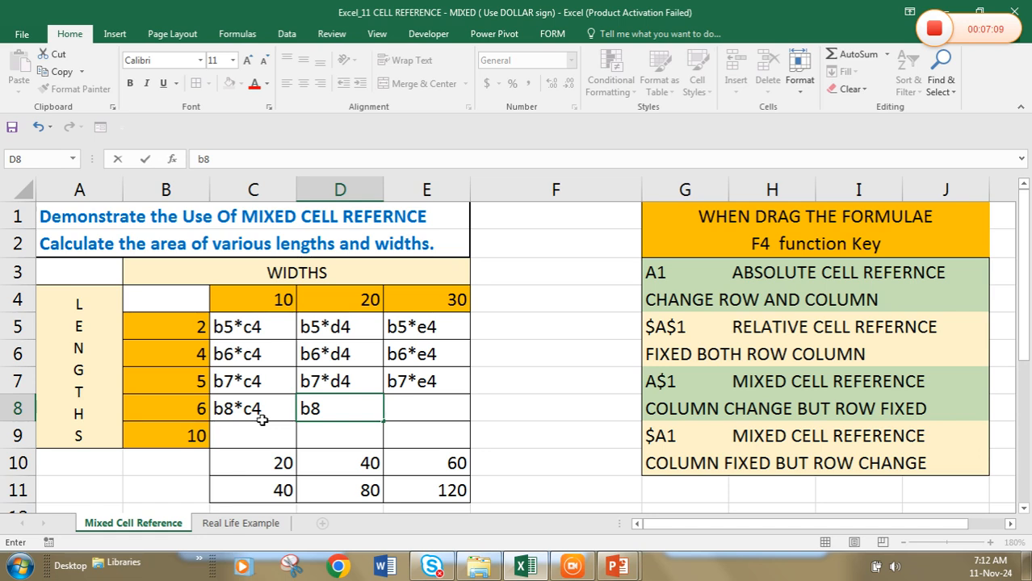
pyautogui.write('*d4')
pyautogui.press('Tab')
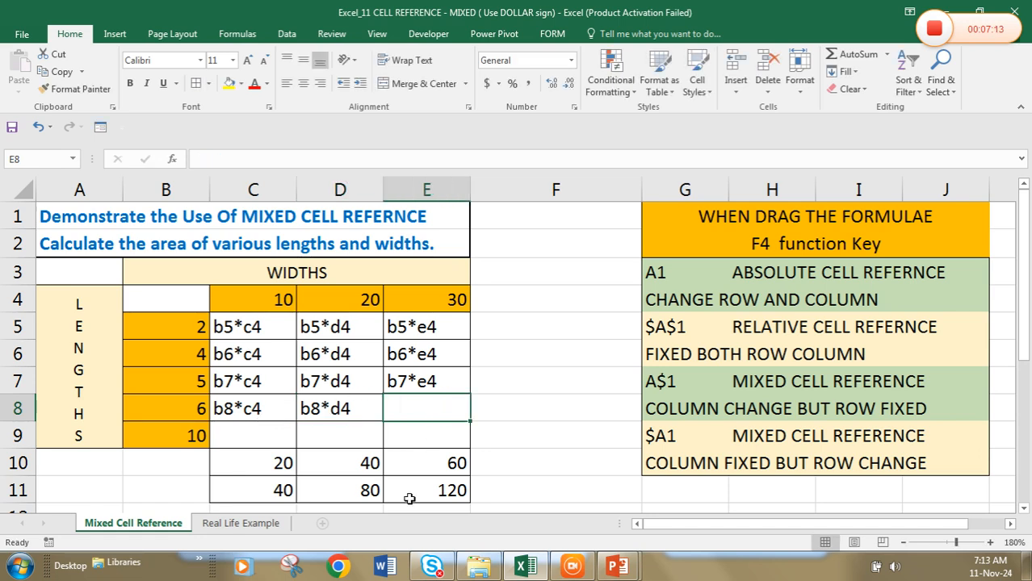
pyautogui.write('b8')
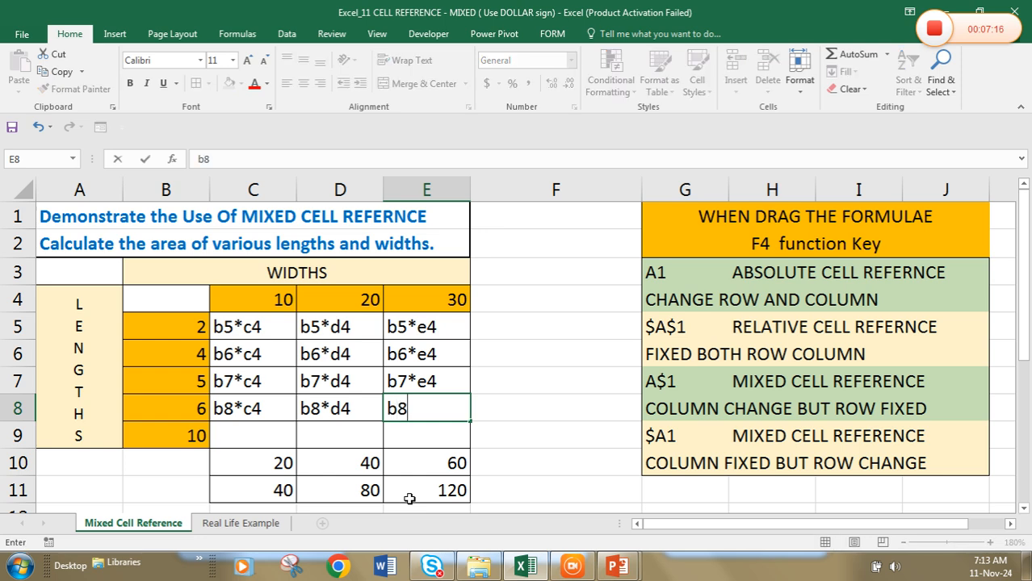
pyautogui.write('*e4')
pyautogui.press('Return')
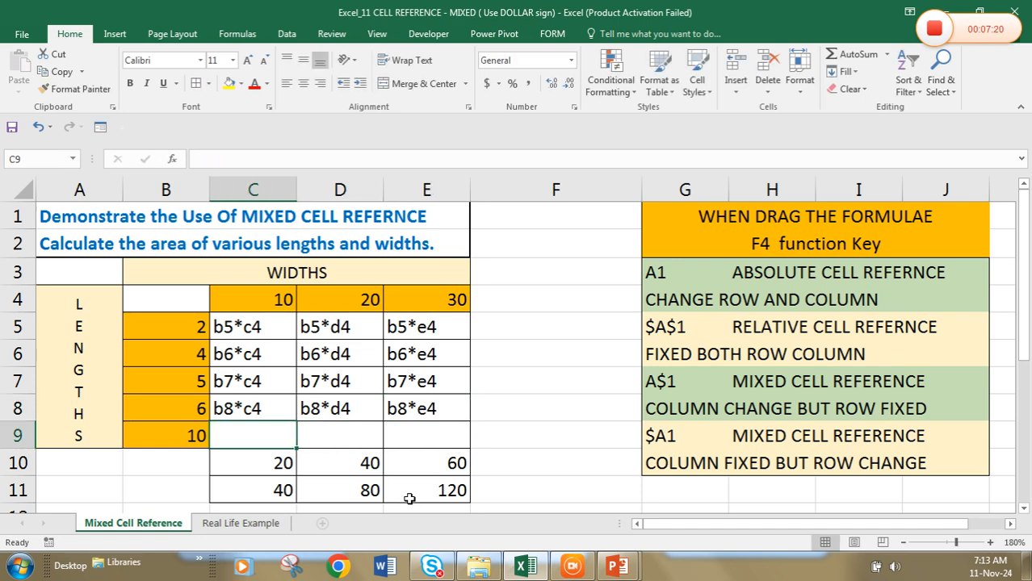
# Write the text labels b9*c4, b9*d4 and b9*e4 in cells C9, D9 and E9
pyautogui.write('b9*')
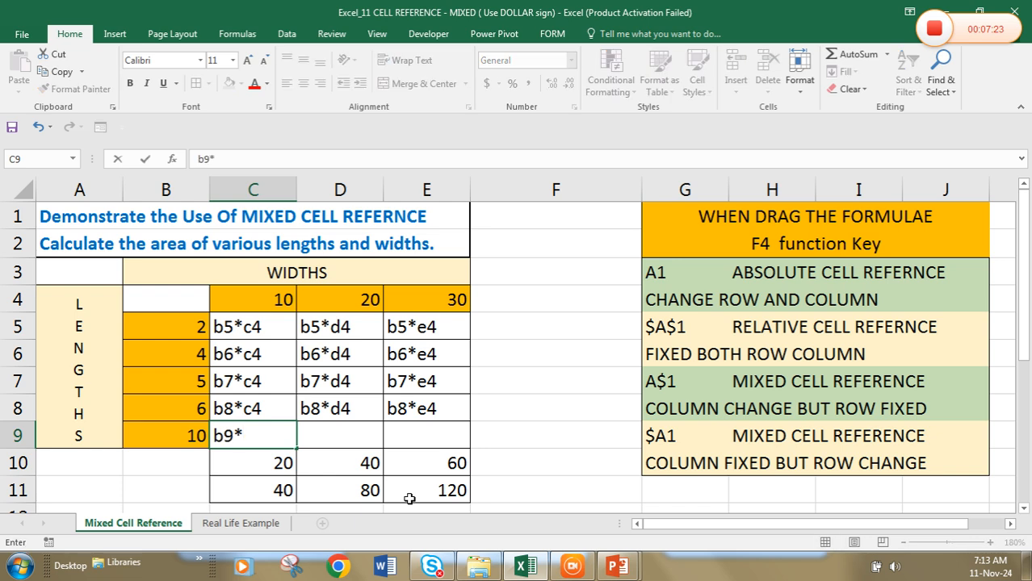
pyautogui.write('c4')
pyautogui.press('Tab')
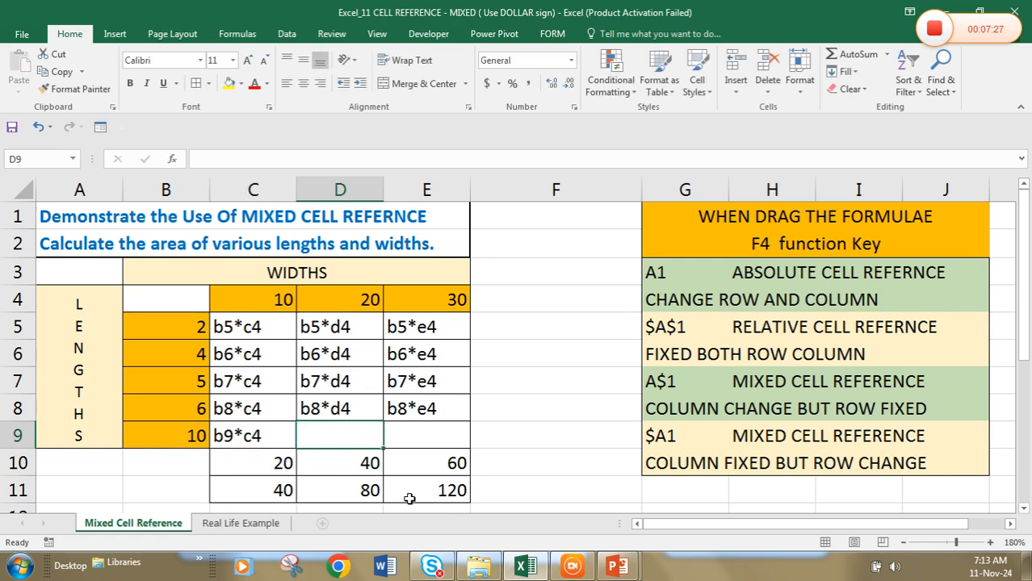
pyautogui.write('b9')
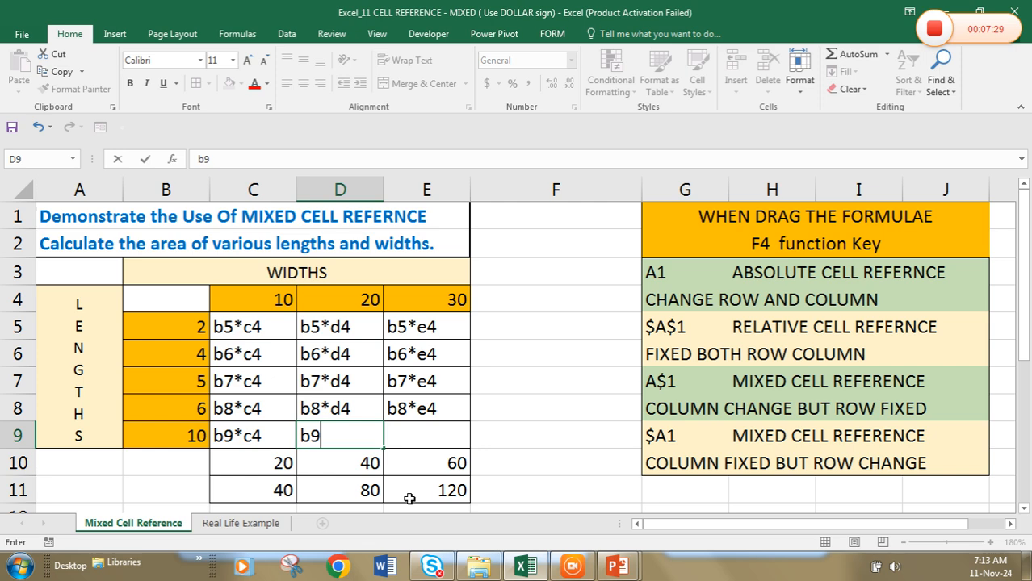
pyautogui.write('*d4')
pyautogui.press('Tab')
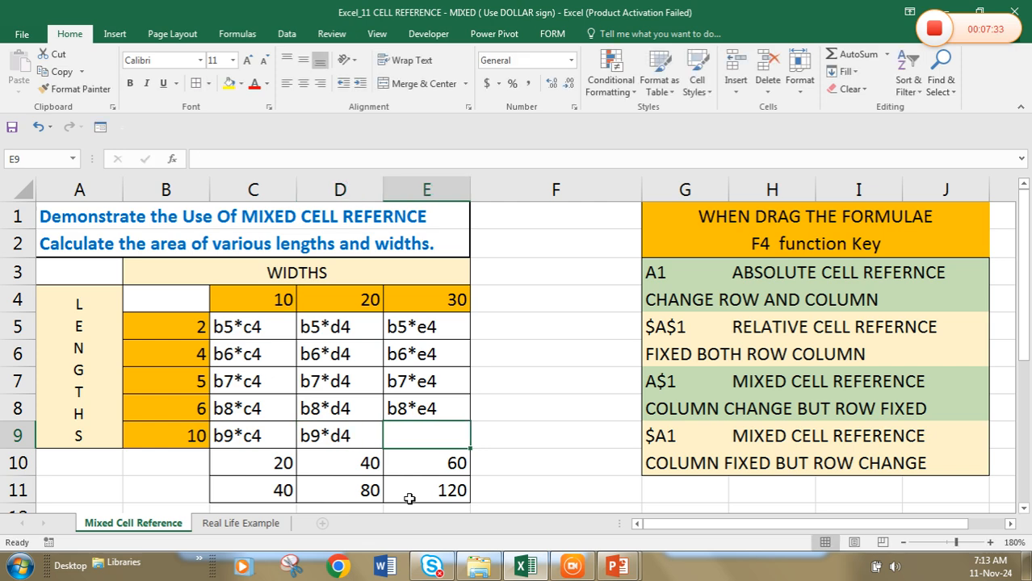
pyautogui.write('b')
pyautogui.write('9*')
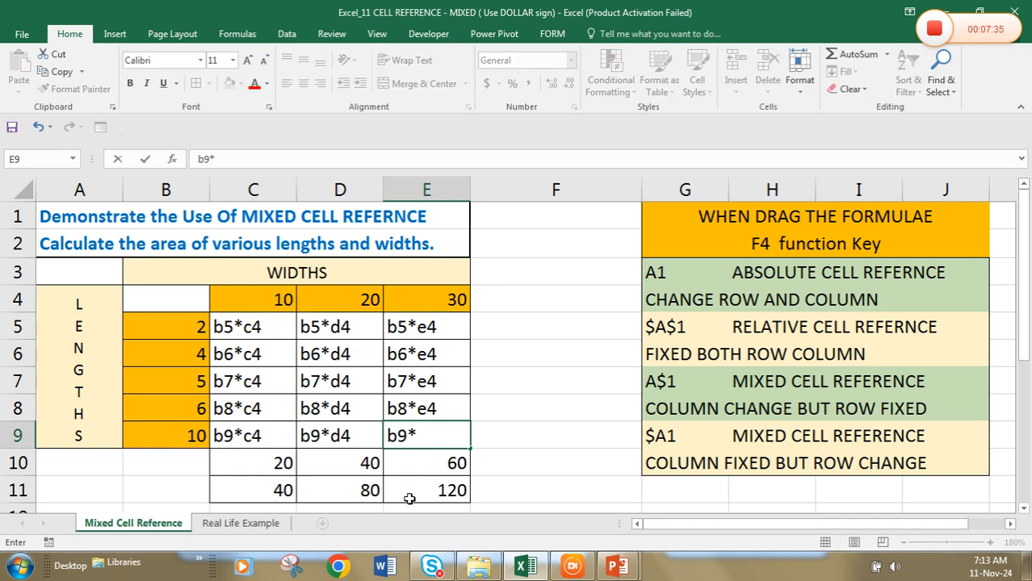
pyautogui.write('e4')
pyautogui.click(279, 332)
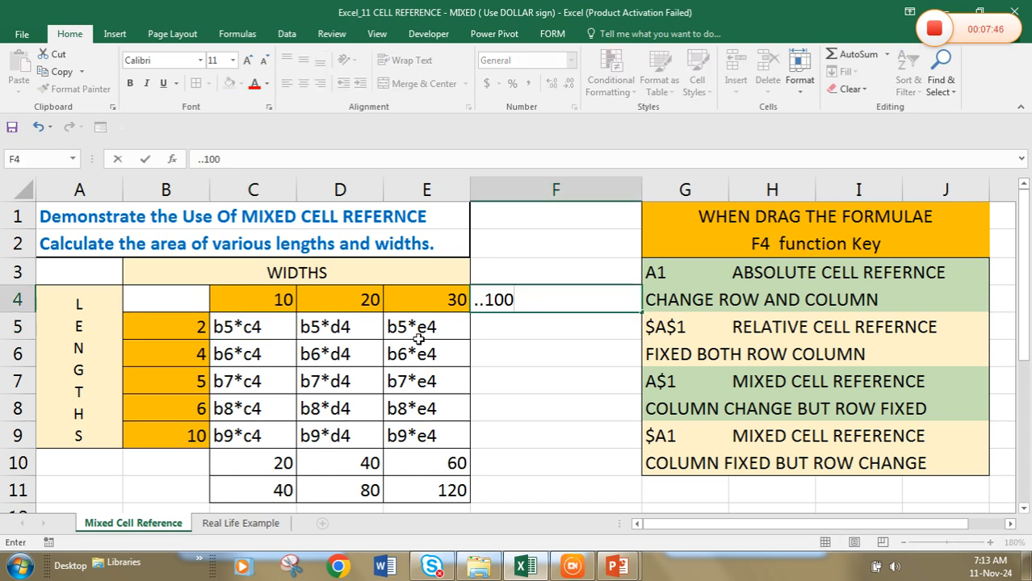
# Enter the continuation marker ..100 beside the widths in F4 and below the lengths in B10
pyautogui.click(191, 463)
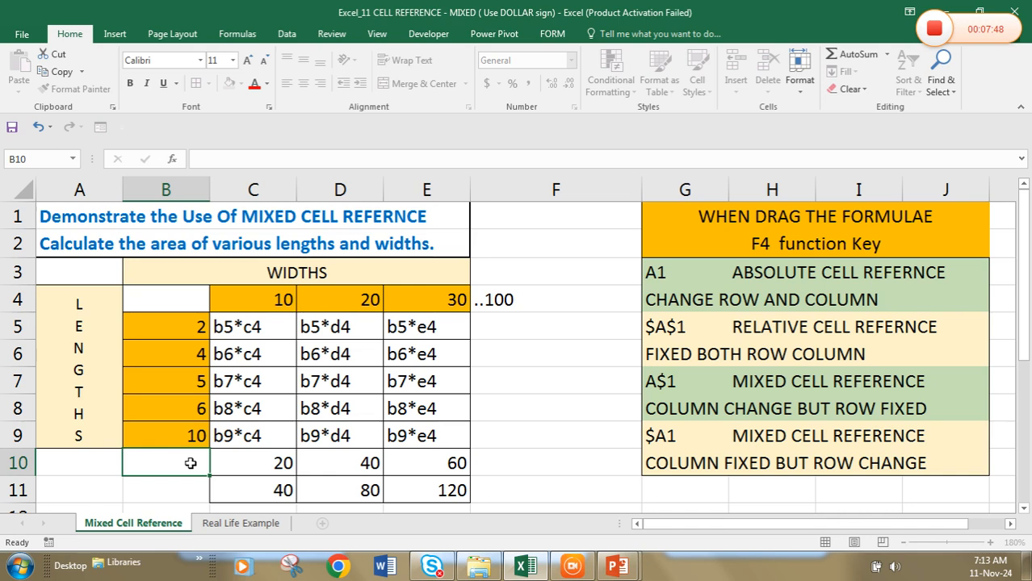
pyautogui.write('..100')
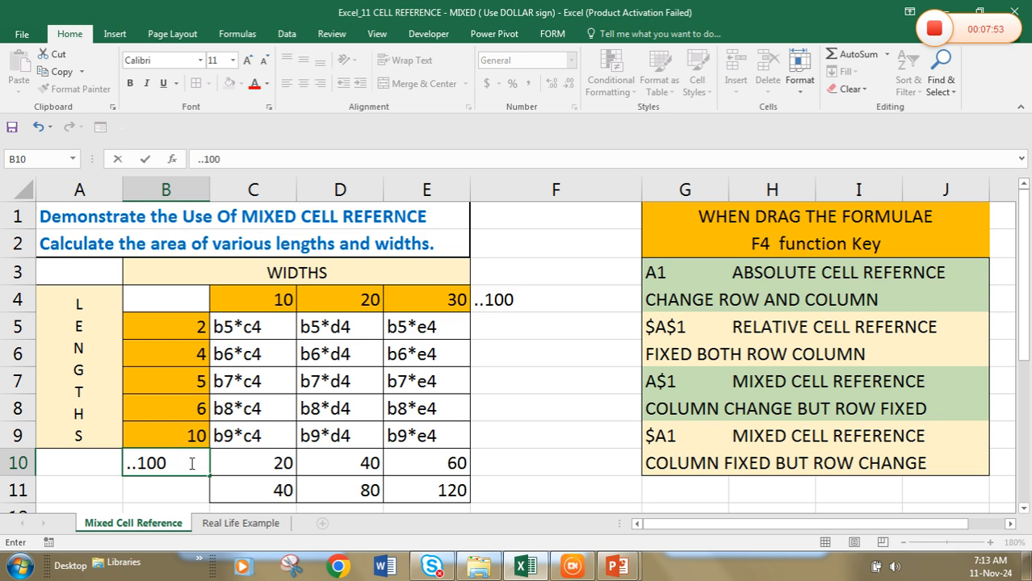
pyautogui.click(229, 327)
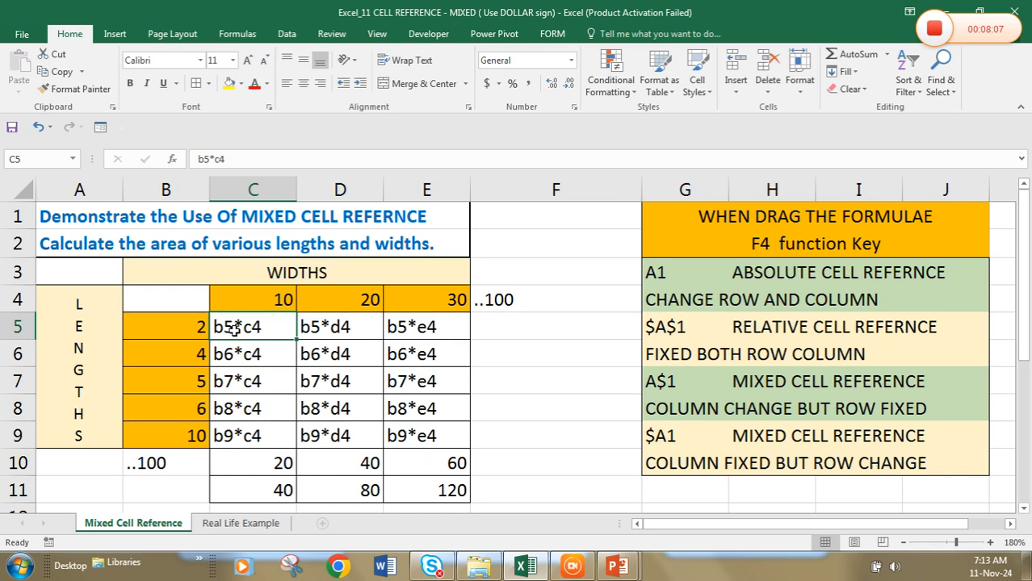
# List the length references b5 b6 b7 b8 b9 as a note in cell F5
pyautogui.click(521, 321)
pyautogui.write('b5 b6')
pyautogui.write(' b')
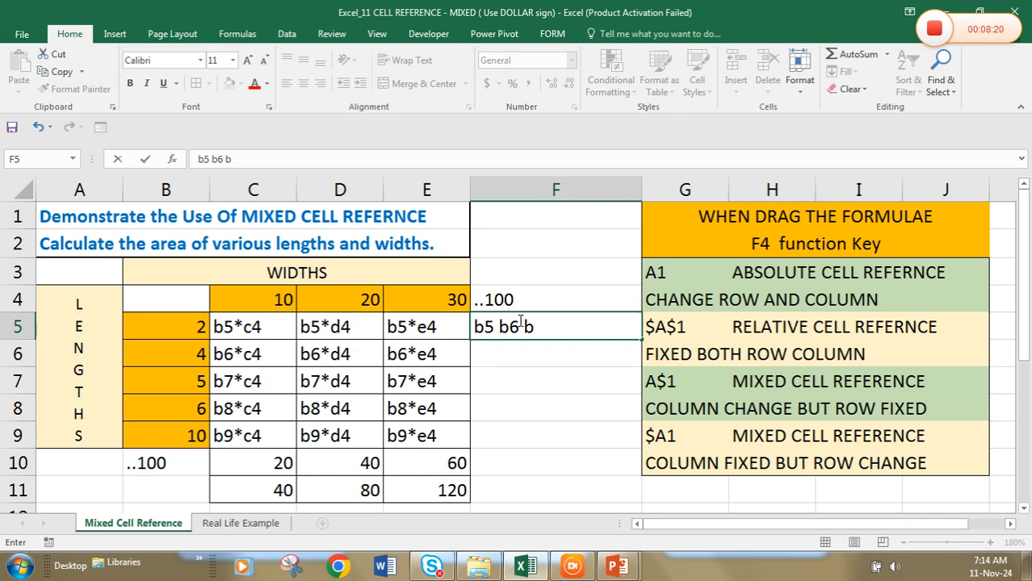
pyautogui.write('7 b8 b9')
pyautogui.press('Return')
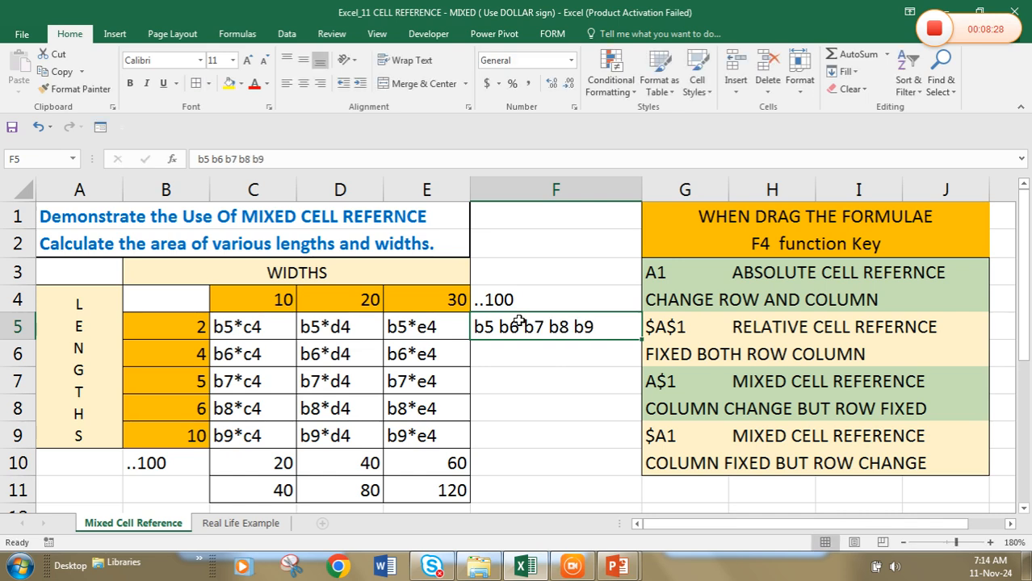
# Add the notes "up to down b fixed" in F6 and "but row change" in F7
pyautogui.press('Down')
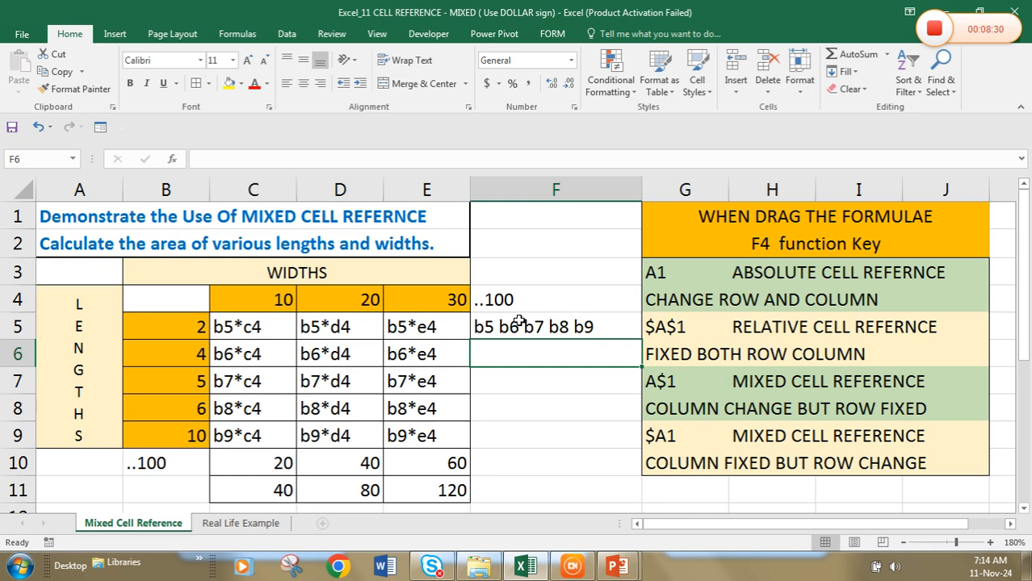
pyautogui.write('up to down 6')
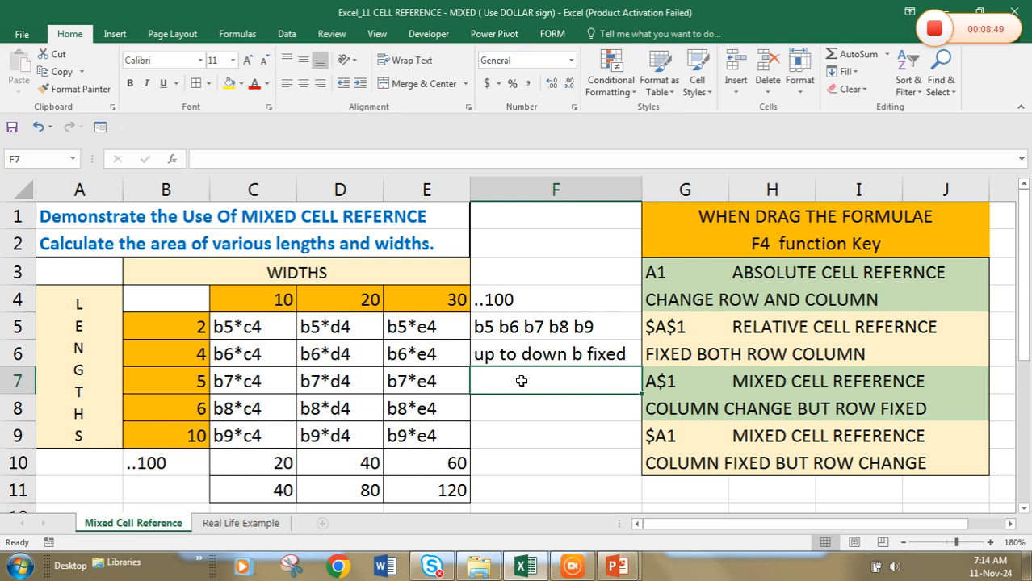
pyautogui.write('bu')
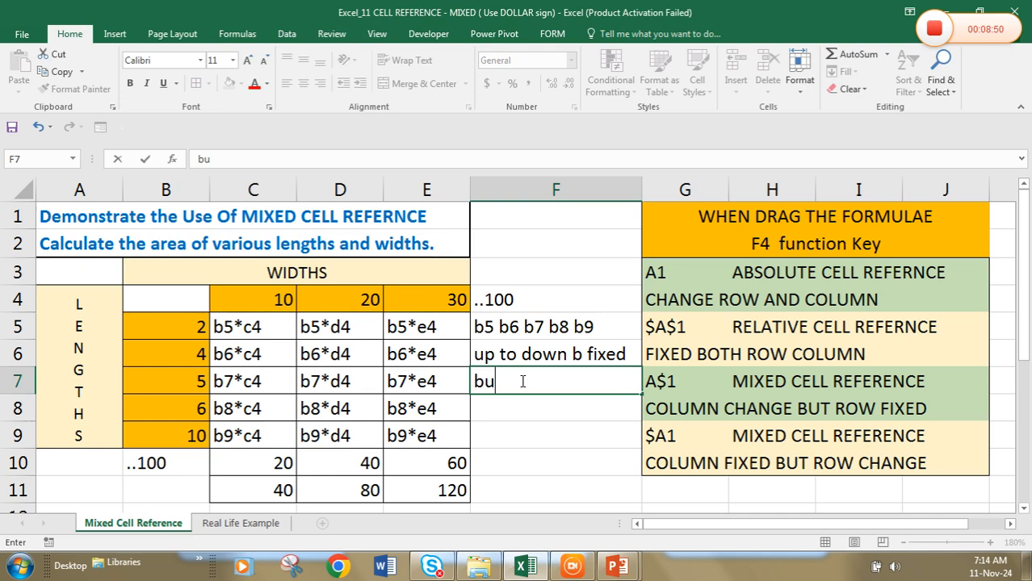
pyautogui.write('t row change')
pyautogui.press('Return')
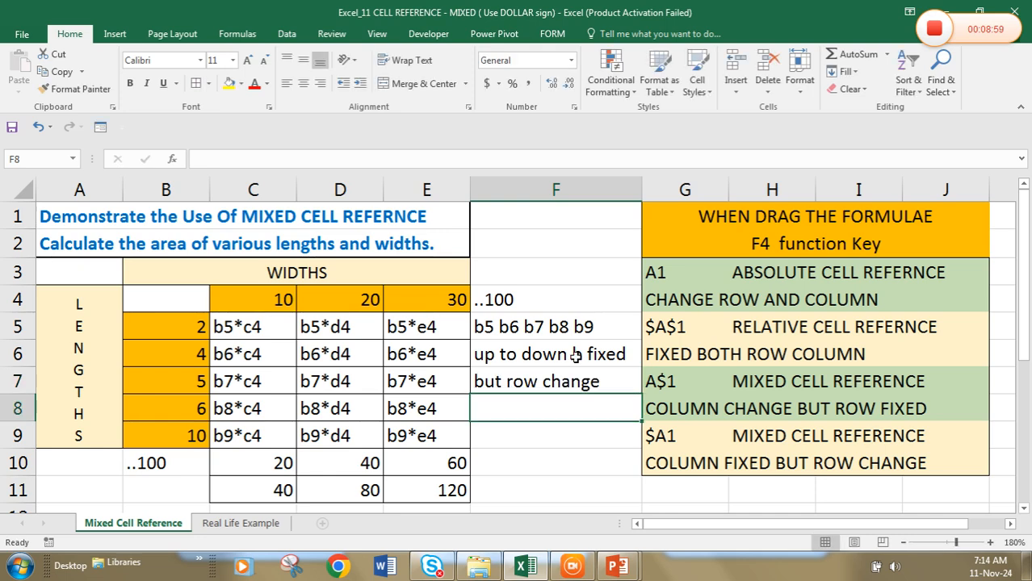
# Write the mixed reference $b5 as a note in cell F8
pyautogui.write('b5')
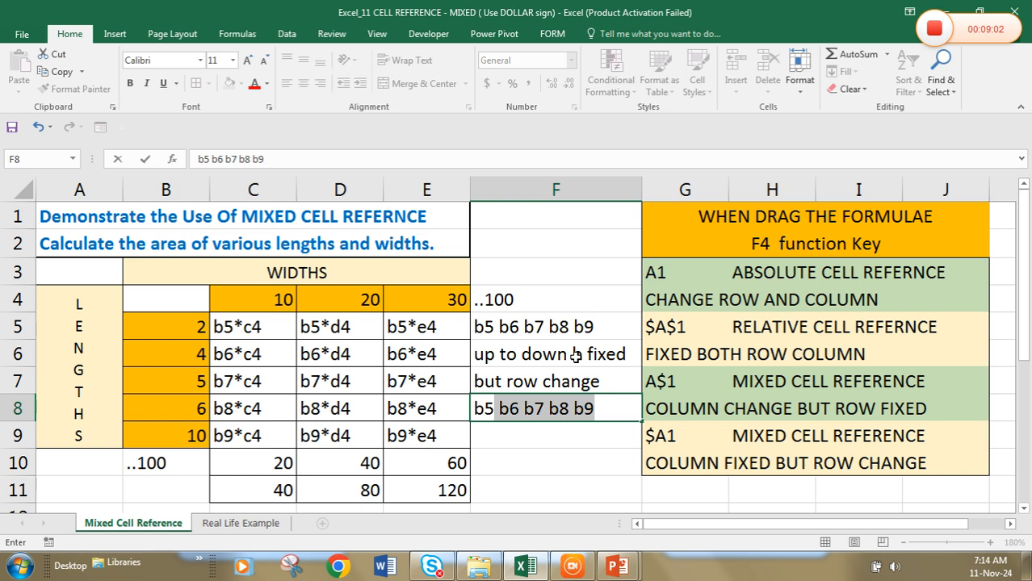
pyautogui.press('BackSpace')
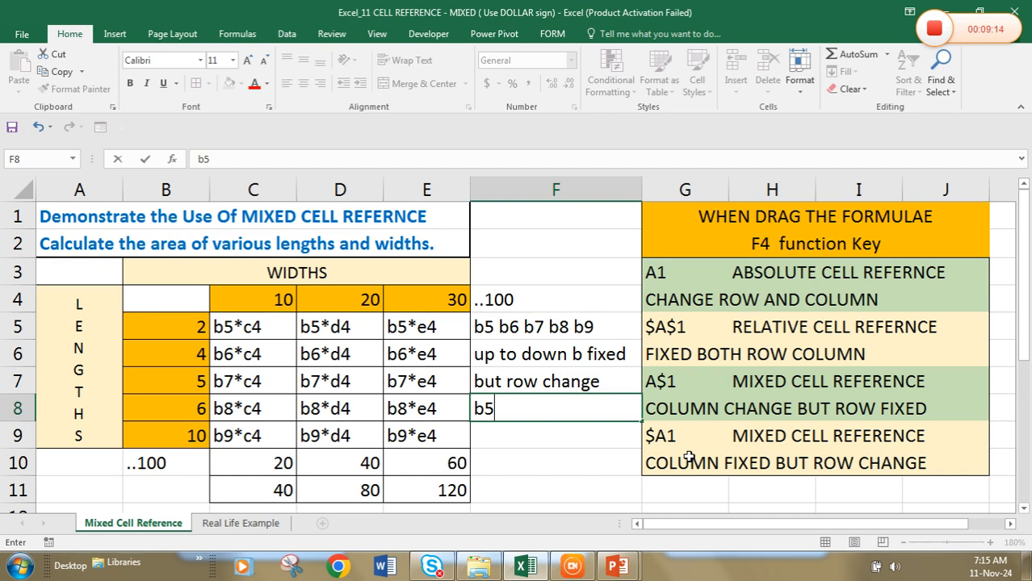
pyautogui.click(505, 410)
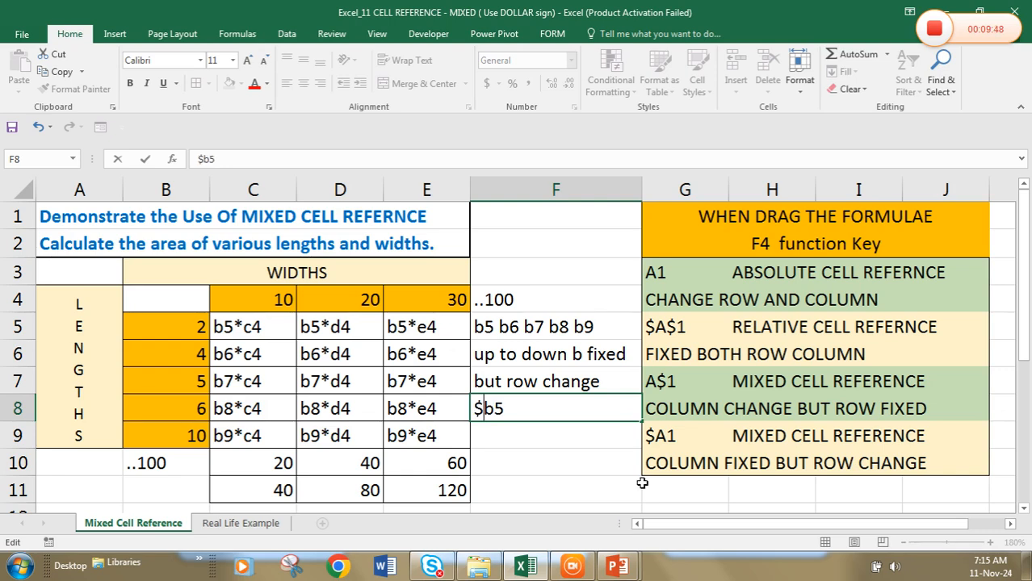
pyautogui.click(603, 428)
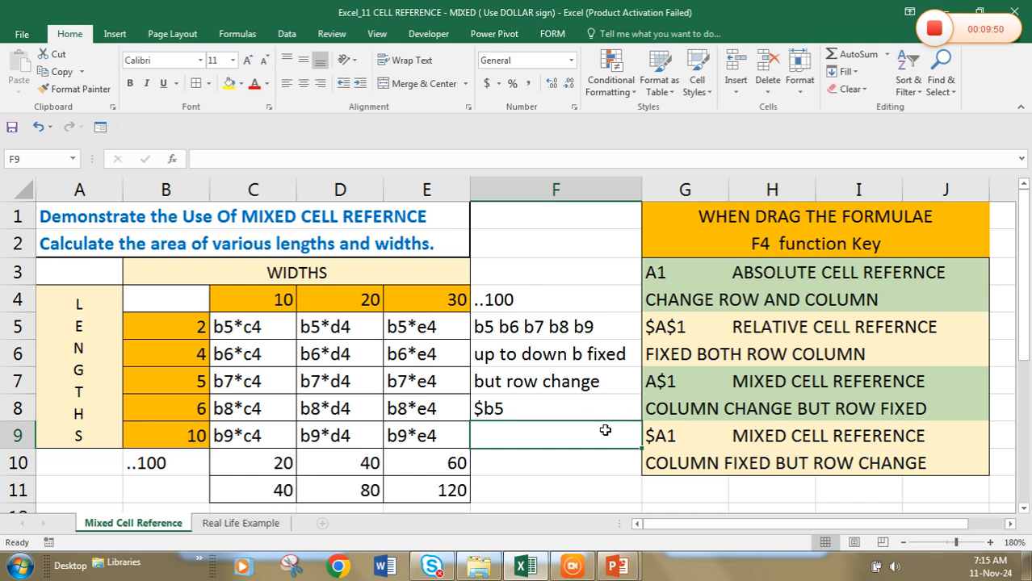
# Write the note "left to right" in F9 and list the width references c4 d4 e4 in F10
pyautogui.write('left')
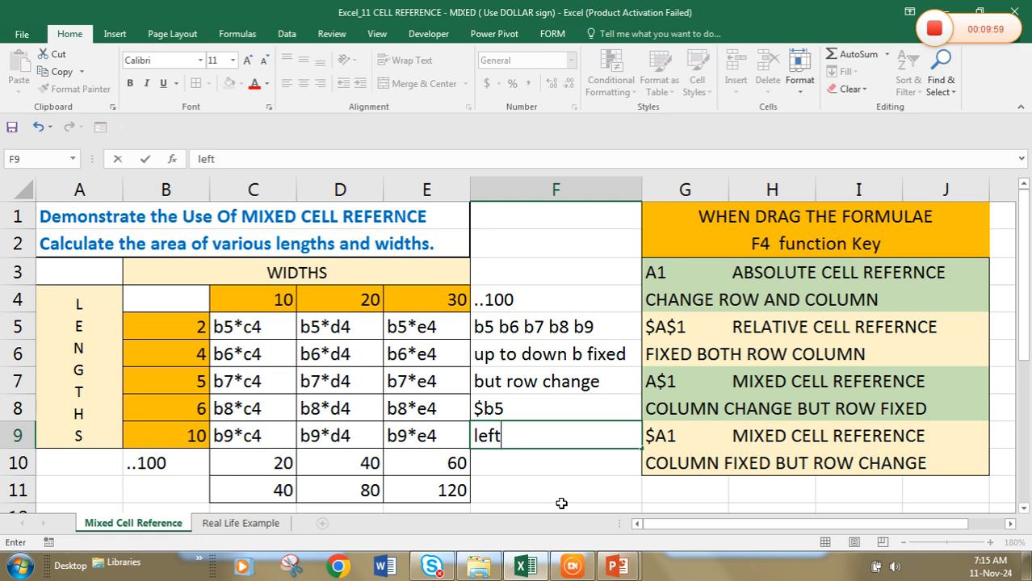
pyautogui.write(' to righ')
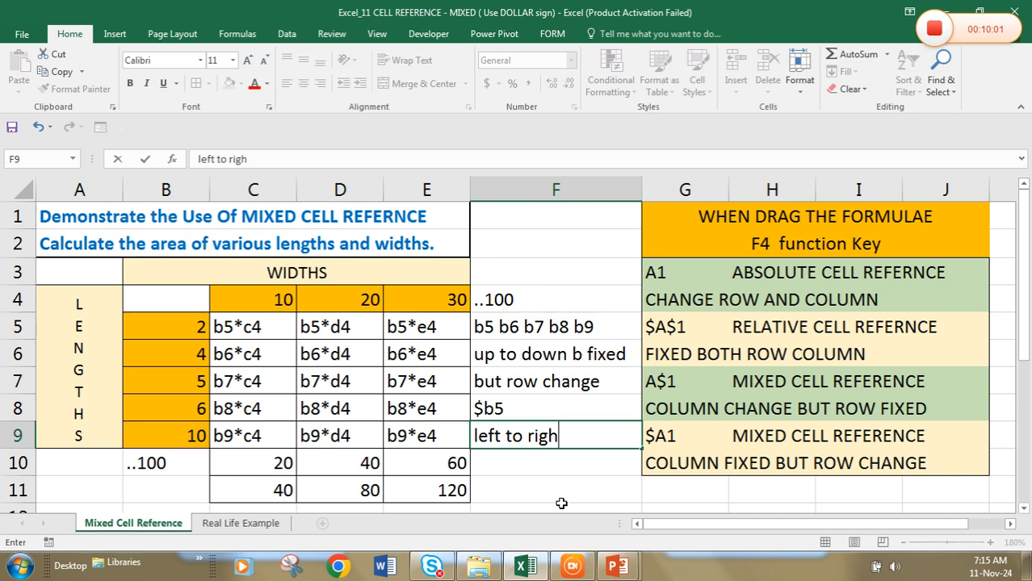
pyautogui.write('t')
pyautogui.press('Return')
pyautogui.write('c4 d')
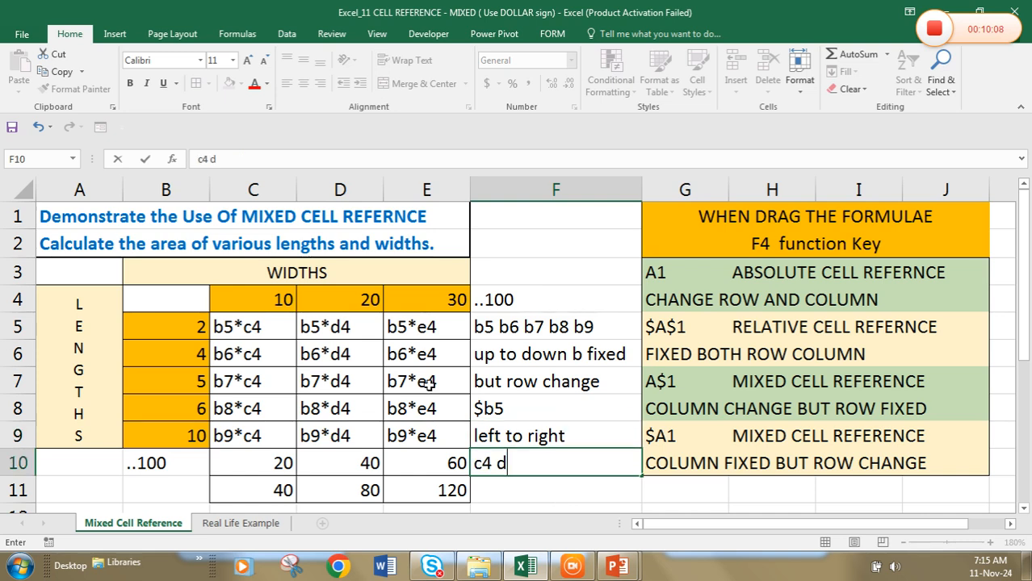
pyautogui.write('4 e4')
pyautogui.press('Return')
# Add the note "c d e column change but row 4 fixed c$4" in cell F11
pyautogui.write('c d e f')
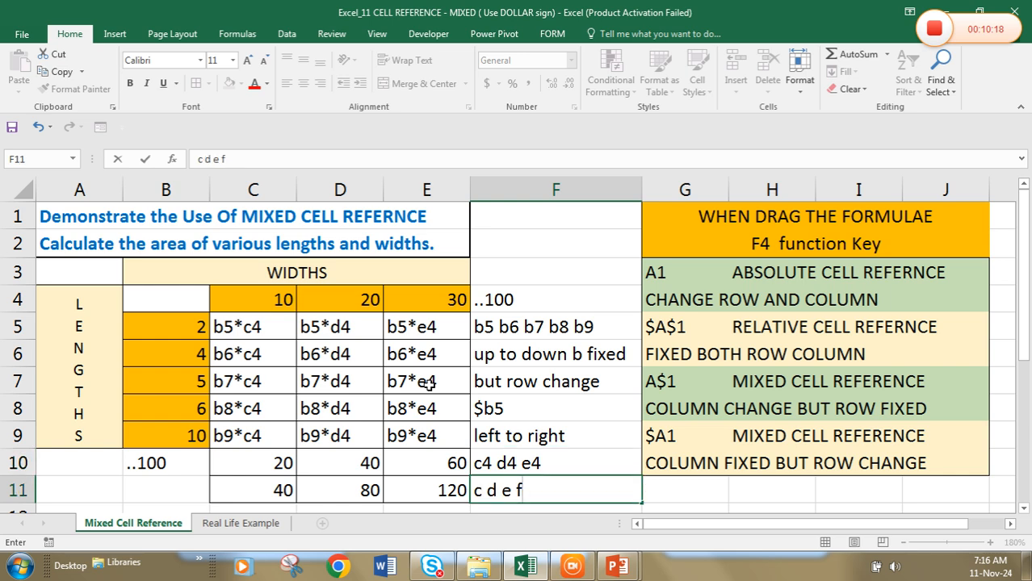
pyautogui.press('BackSpace')
pyautogui.write('col')
pyautogui.write('umn fixed but r')
pyautogui.write('o')
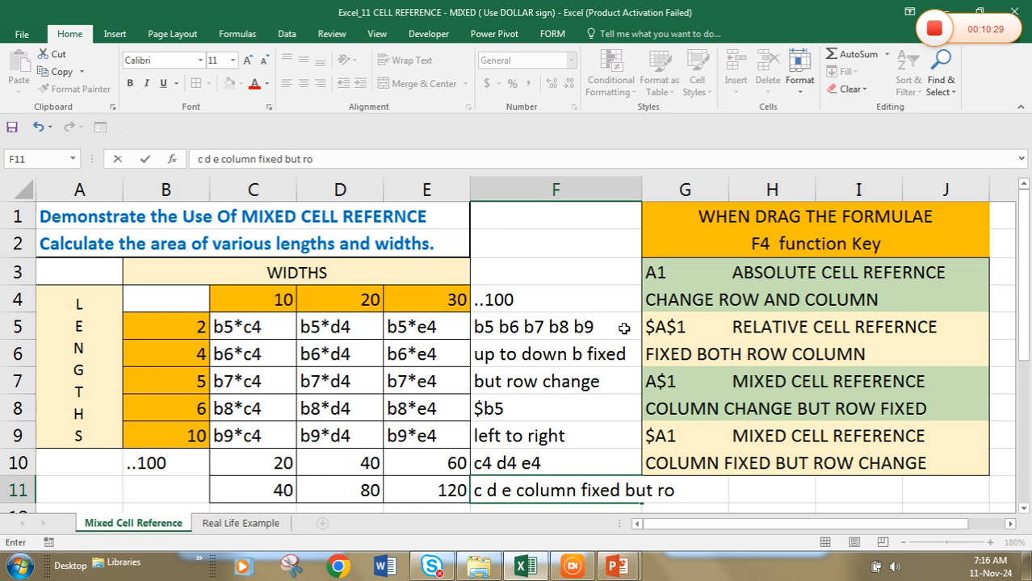
pyautogui.press('BackSpace')
pyautogui.press('BackSpace')
pyautogui.press('BackSpace')
pyautogui.press('BackSpace')
pyautogui.press('BackSpace')
pyautogui.press('BackSpace')
pyautogui.press('BackSpace')
pyautogui.press('BackSpace')
pyautogui.press('BackSpace')
pyautogui.press('BackSpace')
pyautogui.press('BackSpace')
pyautogui.press('BackSpace')
pyautogui.write('change')
pyautogui.write(' but')
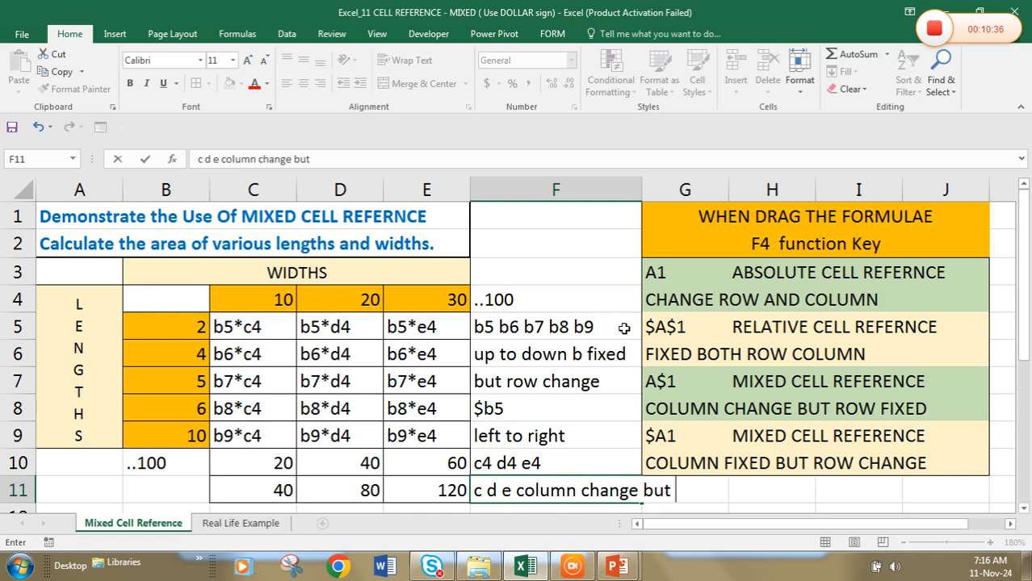
pyautogui.write('row 4 fixed')
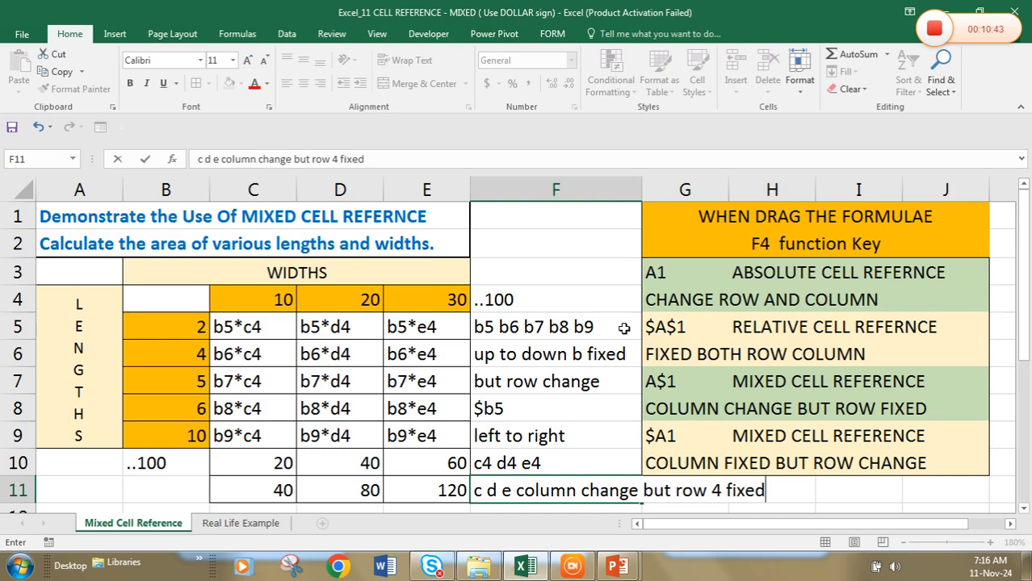
pyautogui.write('c4')
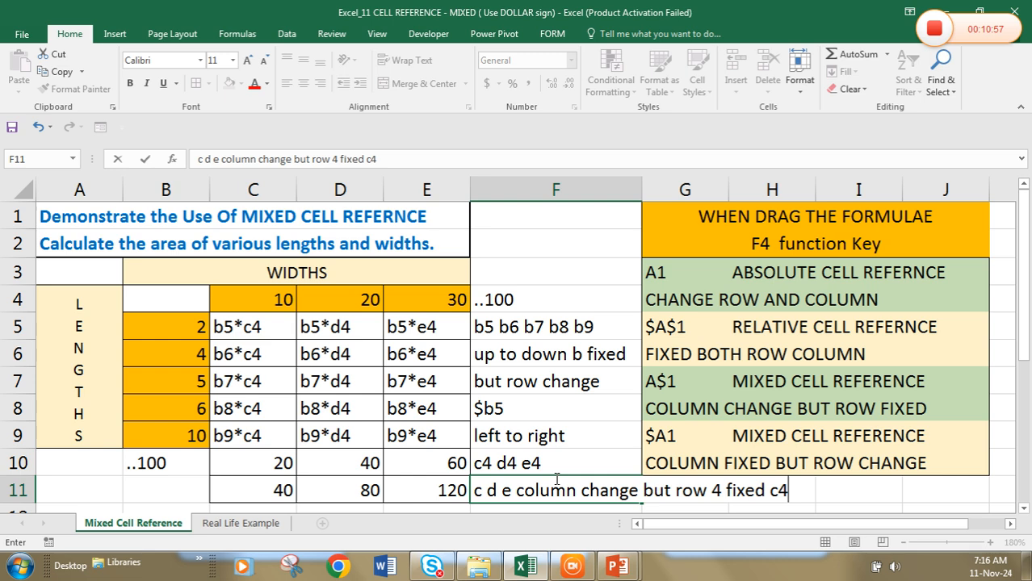
pyautogui.click(778, 492)
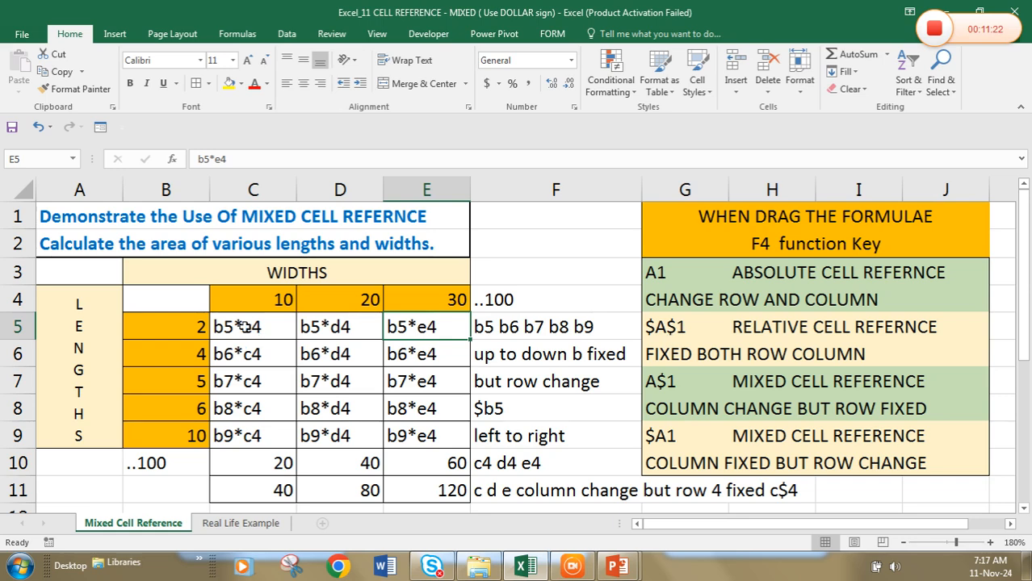
pyautogui.click(243, 327)
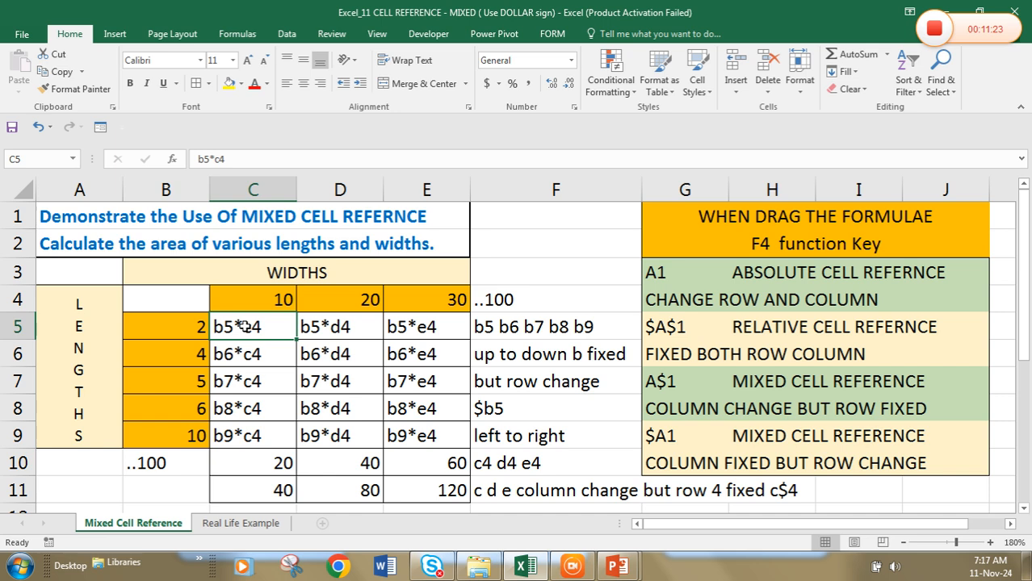
pyautogui.doubleClick(243, 326)
pyautogui.press('Home')
pyautogui.write('=')
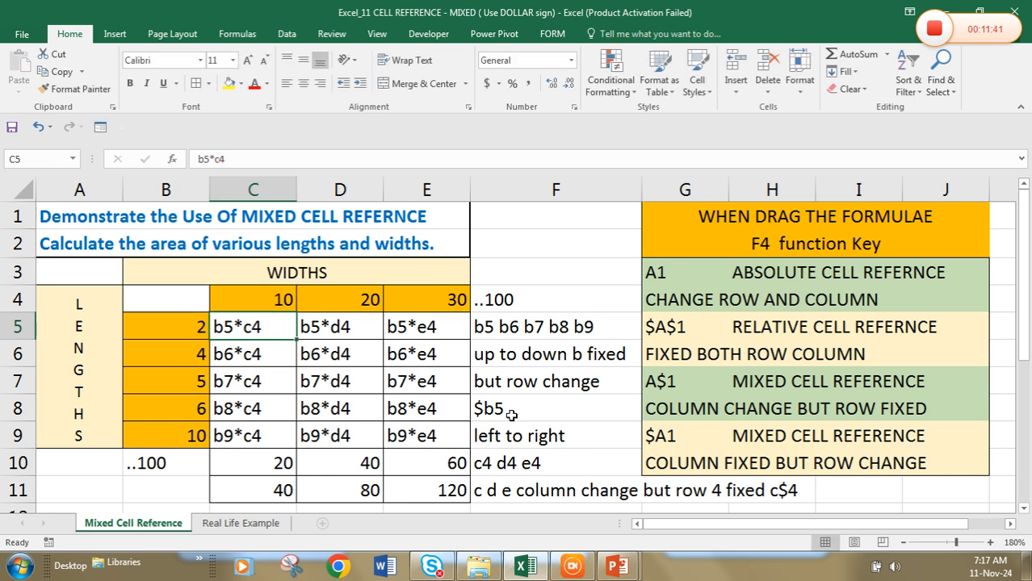
# Highlight the $b5 note in F8 and the row 4 fixed note across F11:H11 with yellow fill
pyautogui.click(514, 412)
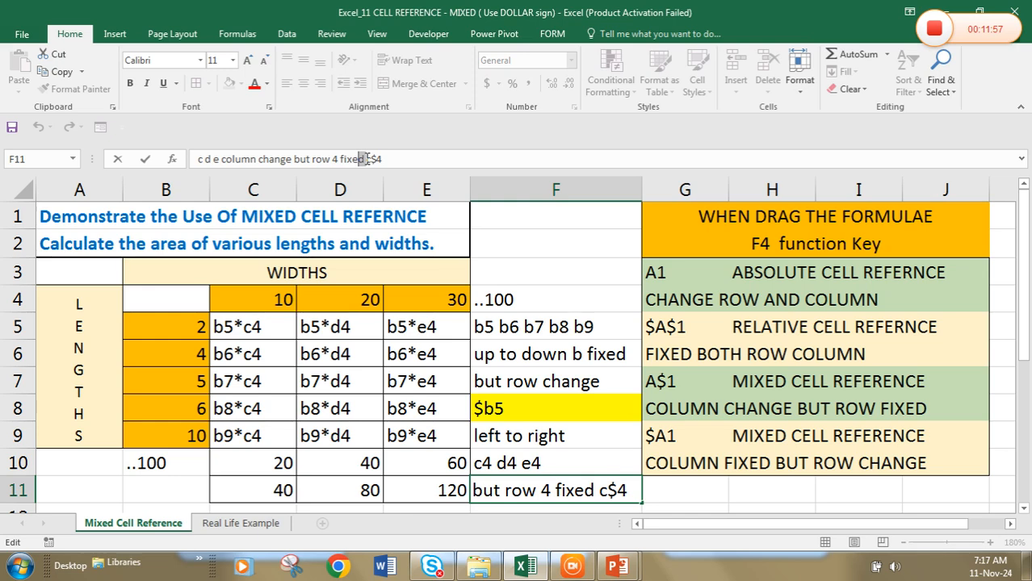
pyautogui.press('Return')
pyautogui.click(555, 491)
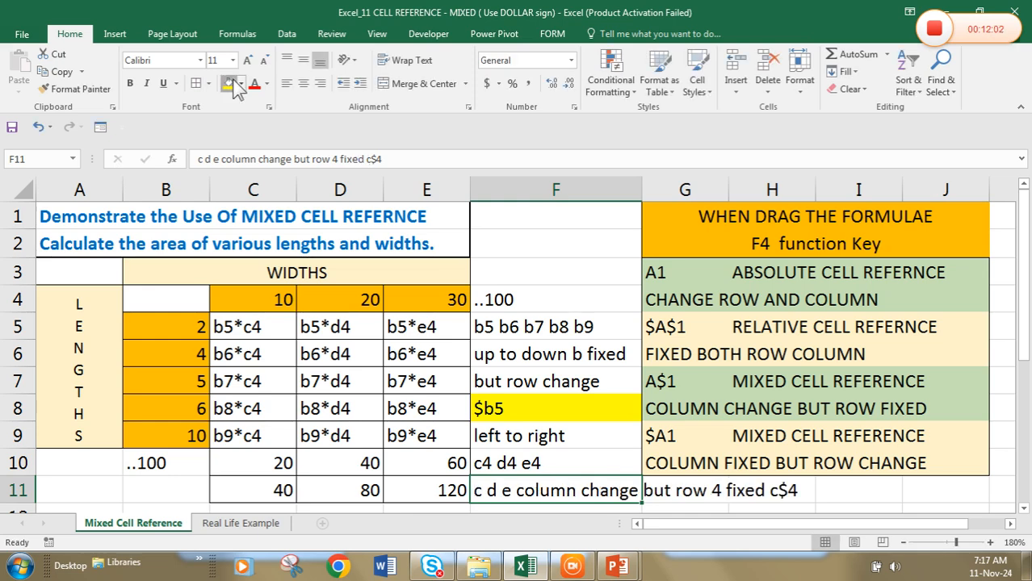
pyautogui.click(230, 83)
pyautogui.press('Right')
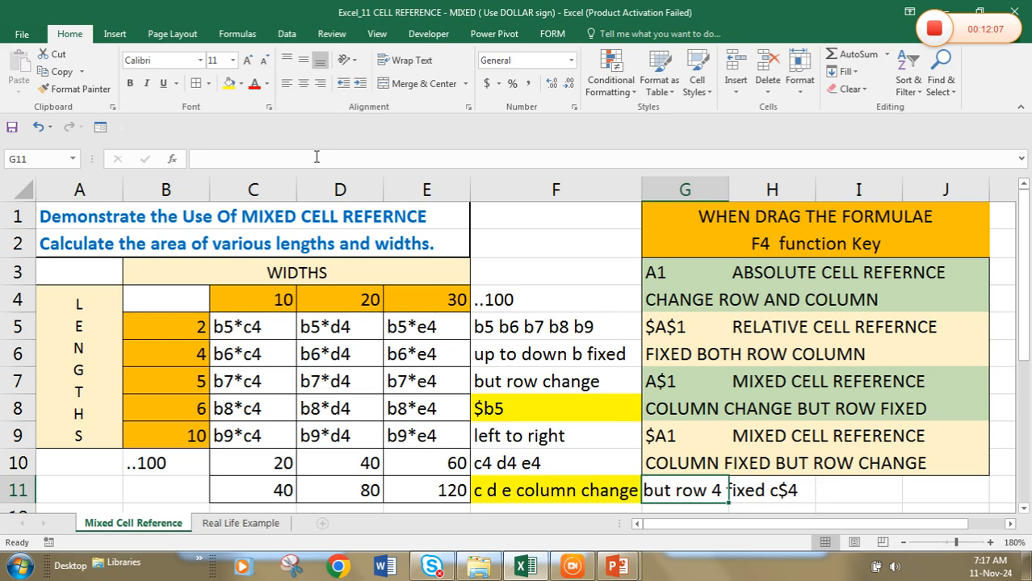
pyautogui.click(230, 83)
pyautogui.press('Right')
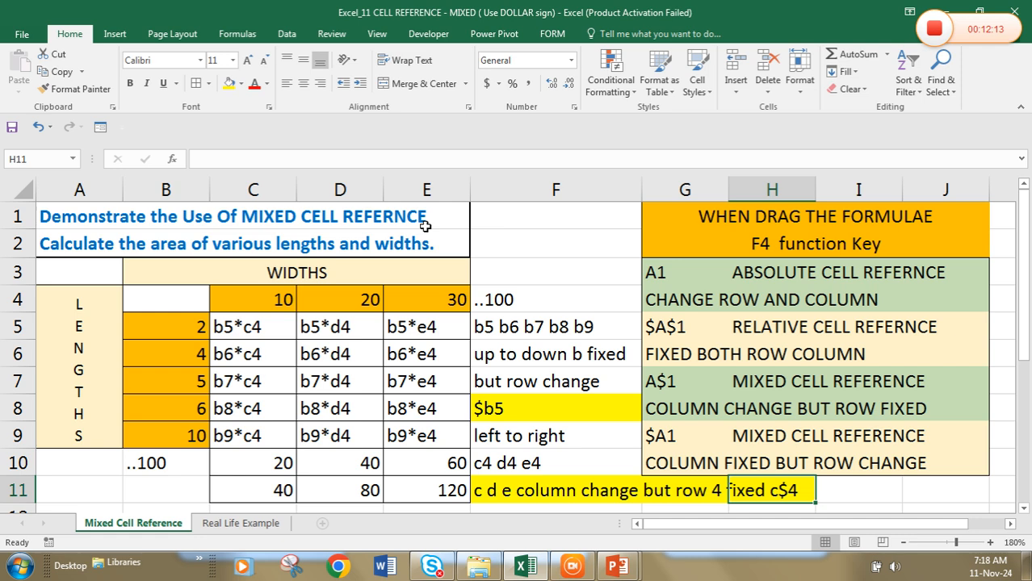
# Add the label "formula" in cell F2
pyautogui.click(533, 245)
pyautogui.write('f')
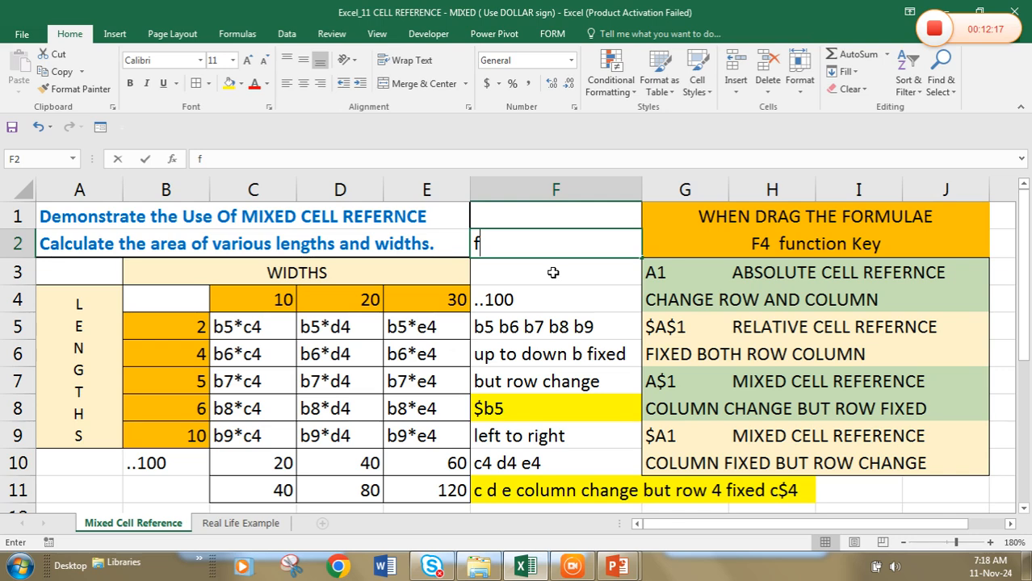
pyautogui.write('ormula')
pyautogui.press('Return')
# Write the combined formula =$b5*c$4 as plain text in F3 and fill the cell yellow
pyautogui.write('=')
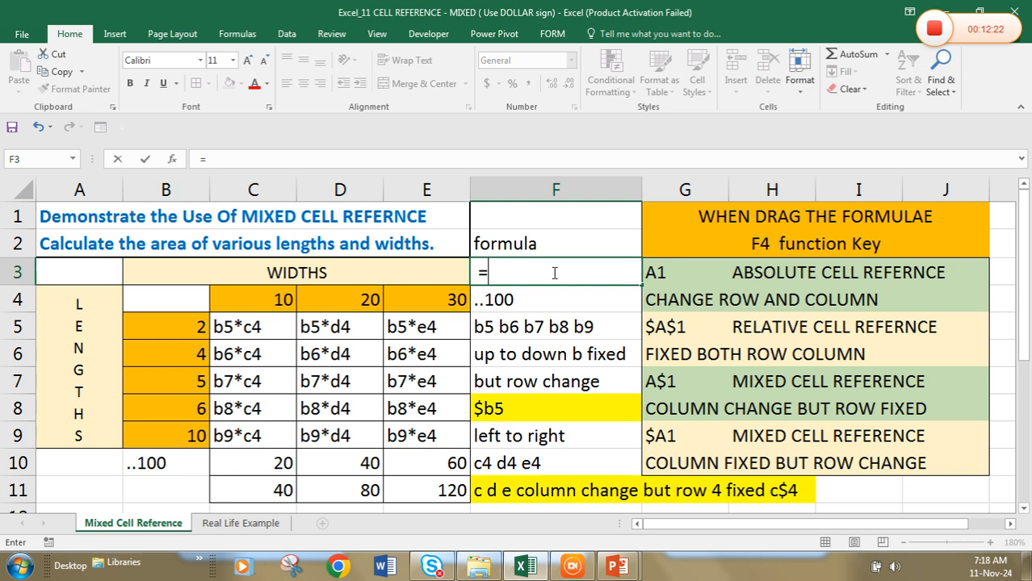
pyautogui.write('$bs')
pyautogui.write('*c')
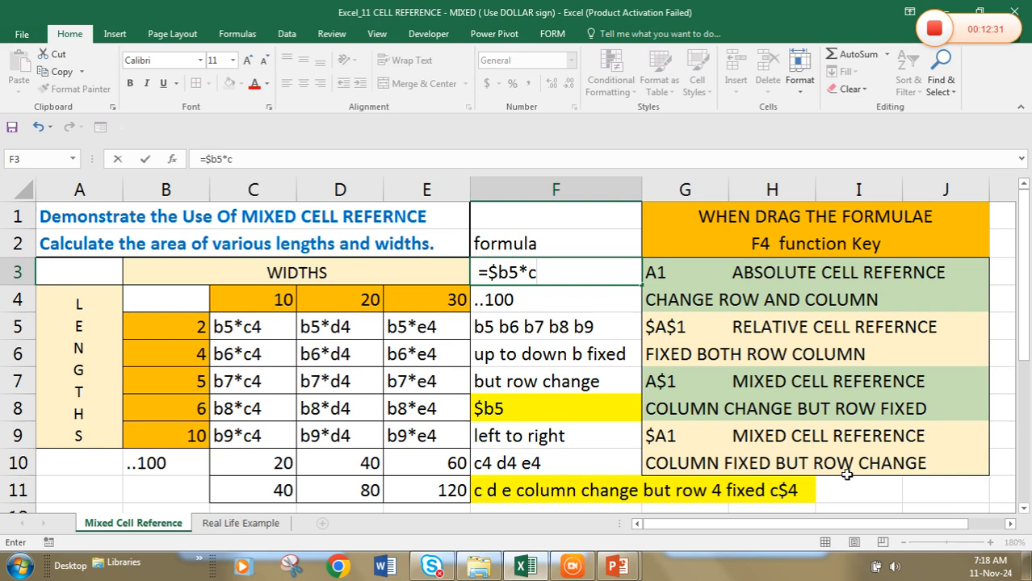
pyautogui.write('$4')
pyautogui.press('Return')
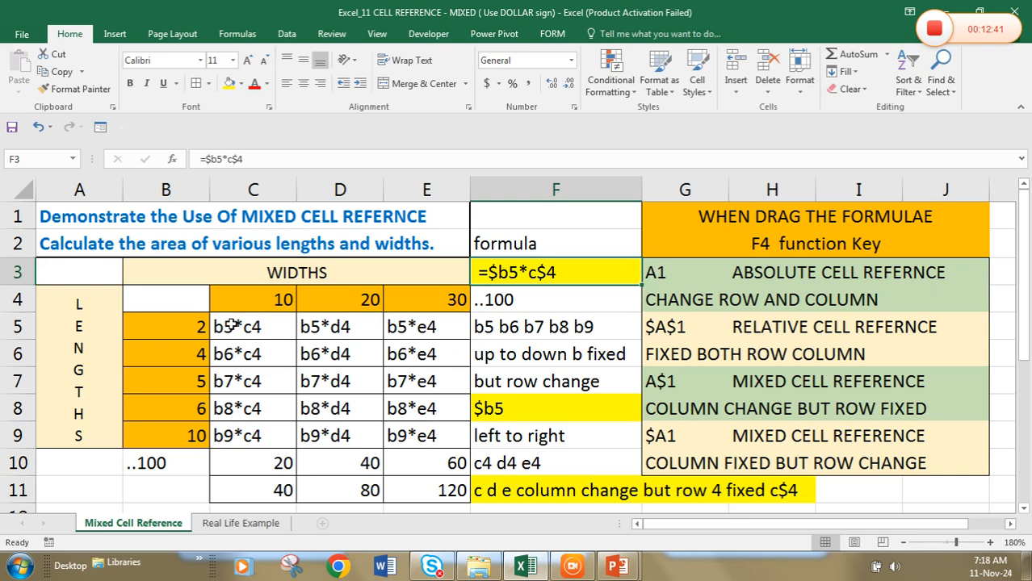
# Turn the text in C5 into the formula =$B5*C$4, fixing column B and row 4
pyautogui.click(232, 326)
pyautogui.press('F2')
pyautogui.press('Home')
pyautogui.write('=')
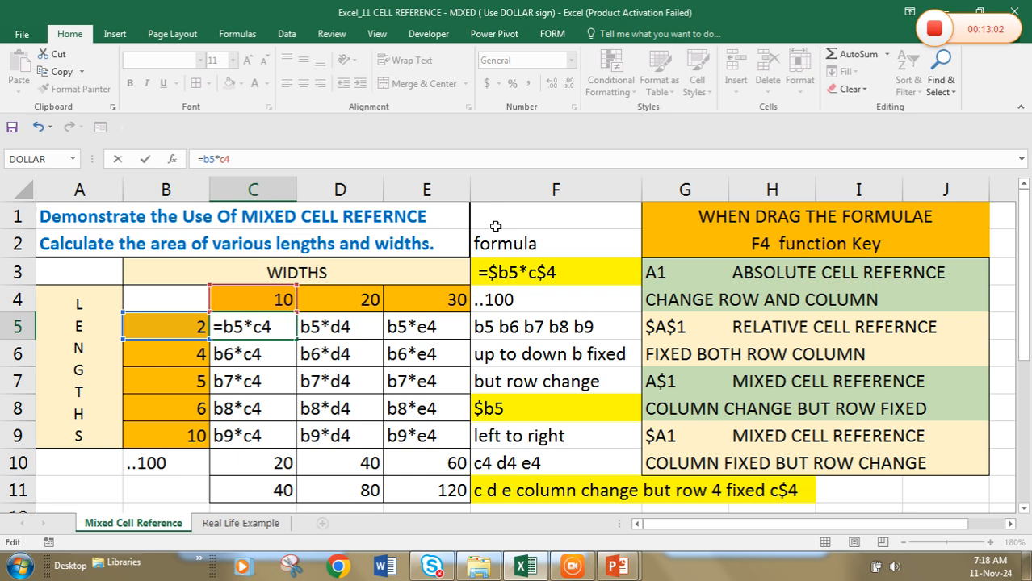
pyautogui.press('F4')
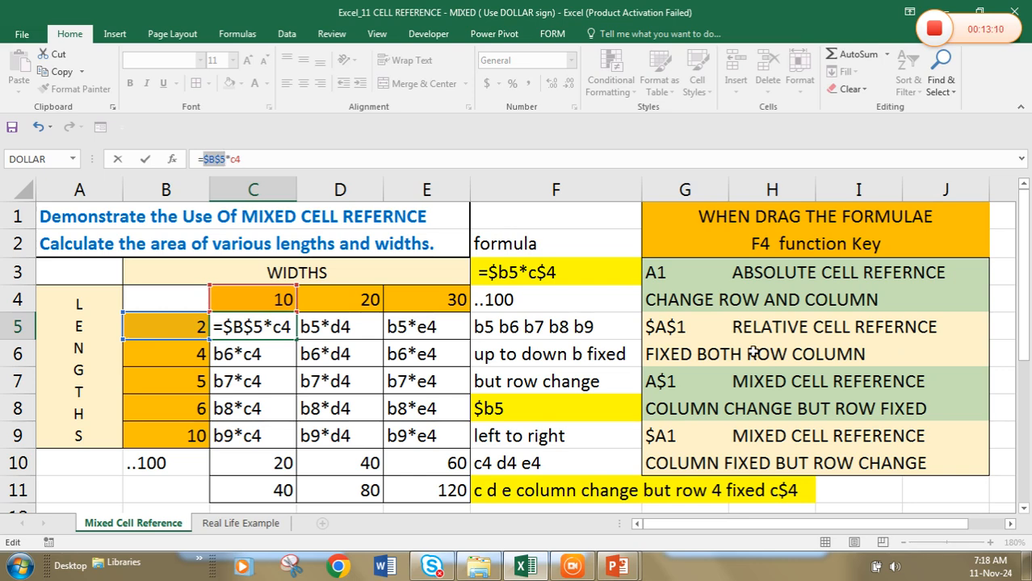
pyautogui.press('F4')
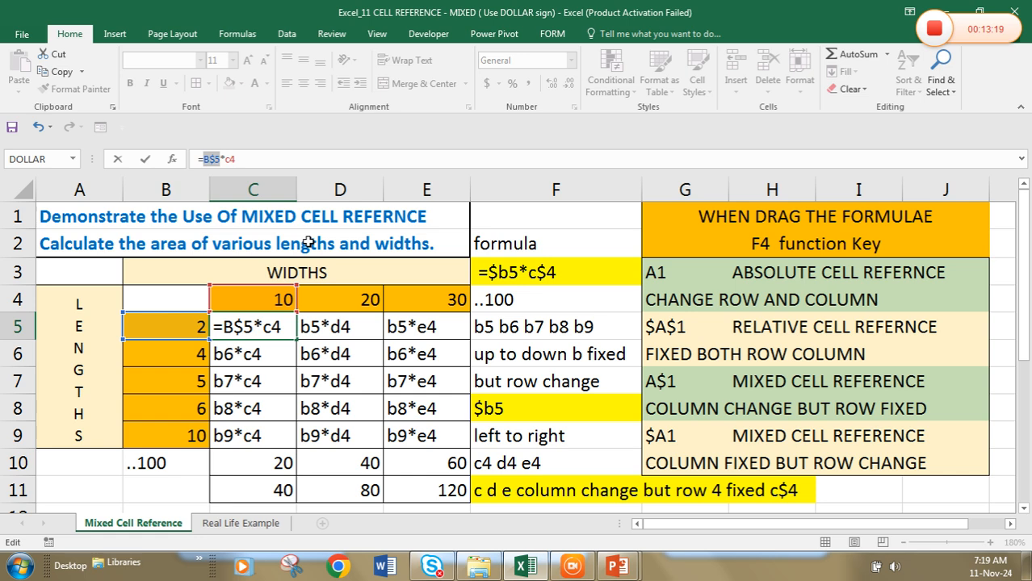
pyautogui.press('F4')
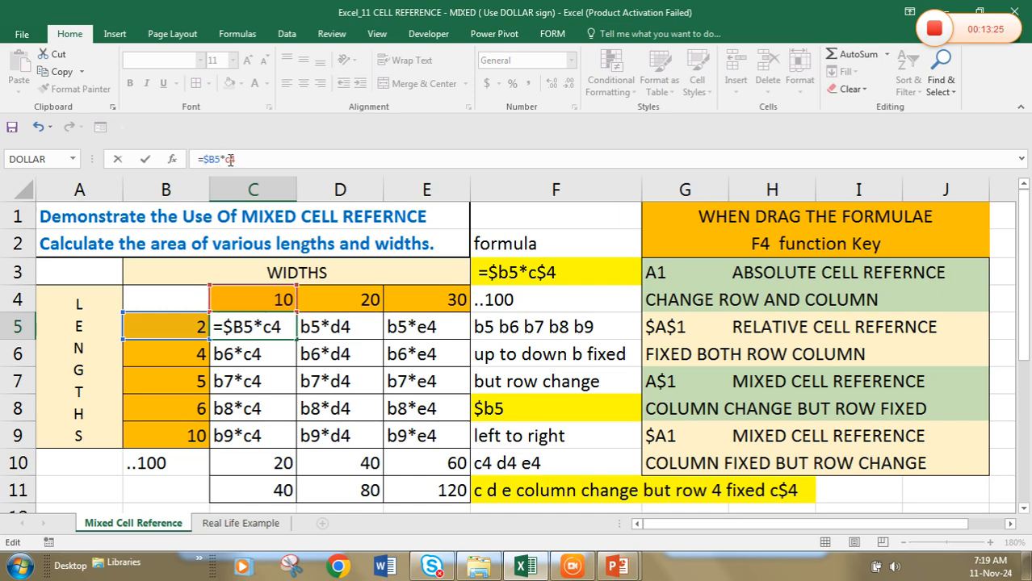
pyautogui.press('F4')
pyautogui.press('F4')
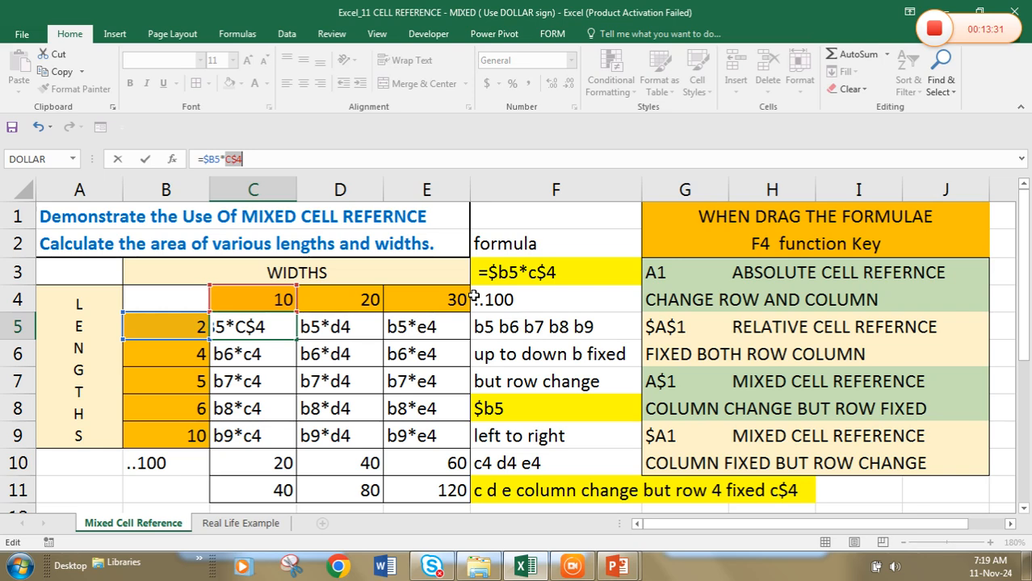
pyautogui.press('Return')
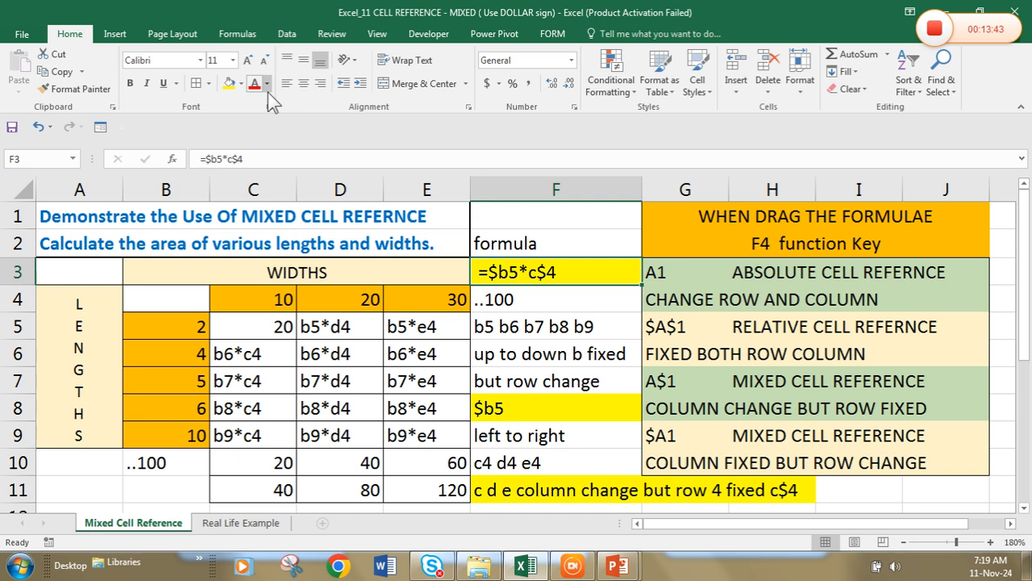
# Fill the C5 formula down and across the whole area table C5:E9
pyautogui.click(280, 323)
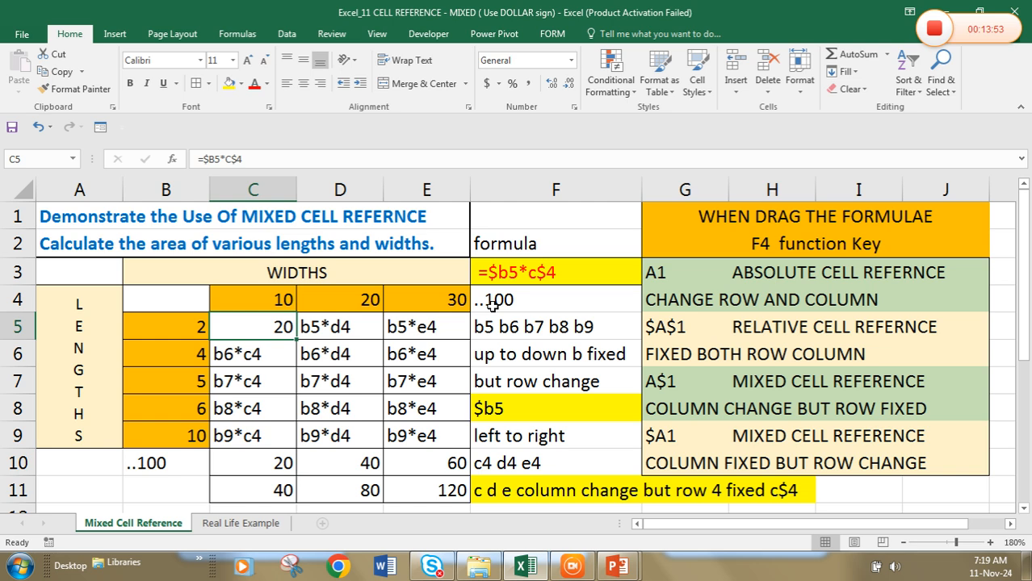
pyautogui.moveTo(270, 327); pyautogui.dragTo(427, 436)
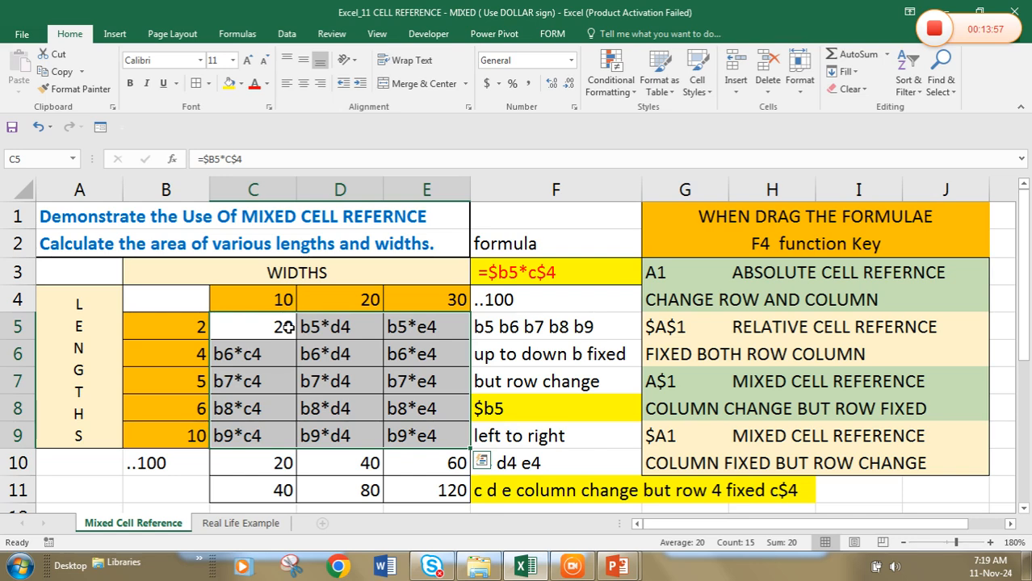
pyautogui.hotkey('ctrl', 'd')
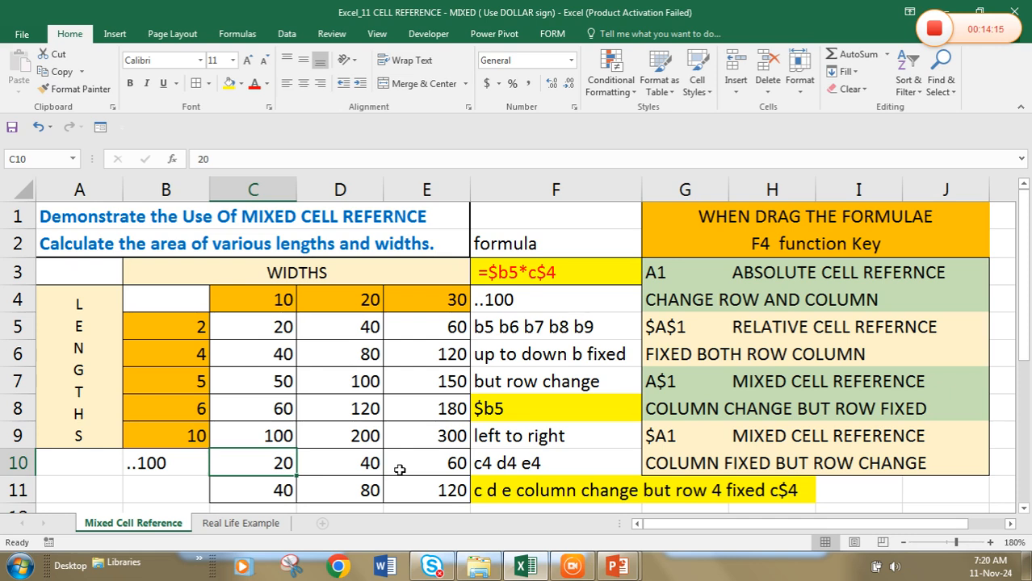
# Open the Real Life Example sheet and clear the prices and amounts in C5:G7 and the reference notes below the table
pyautogui.click(241, 523)
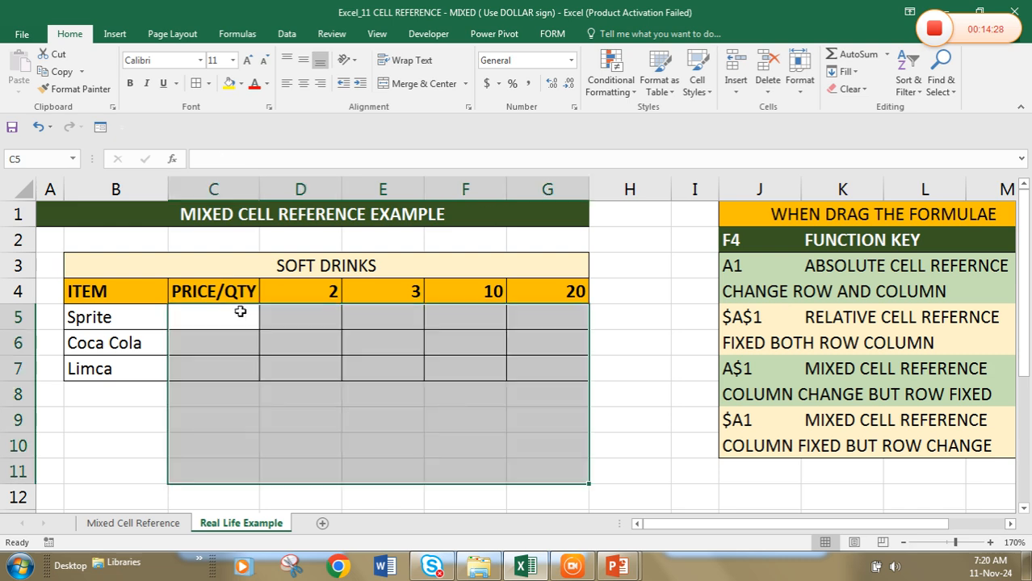
pyautogui.click(239, 312)
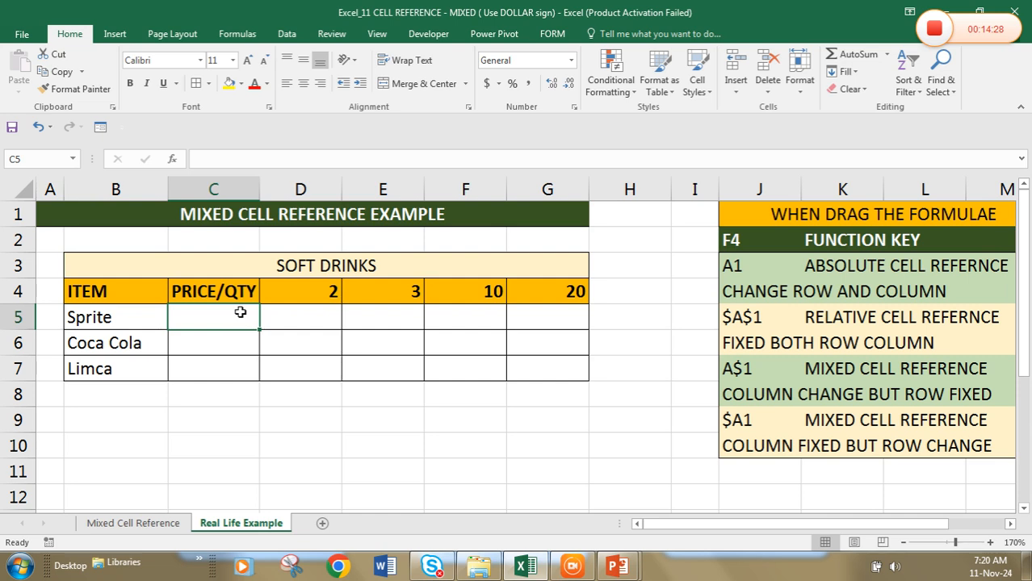
pyautogui.press('Up')
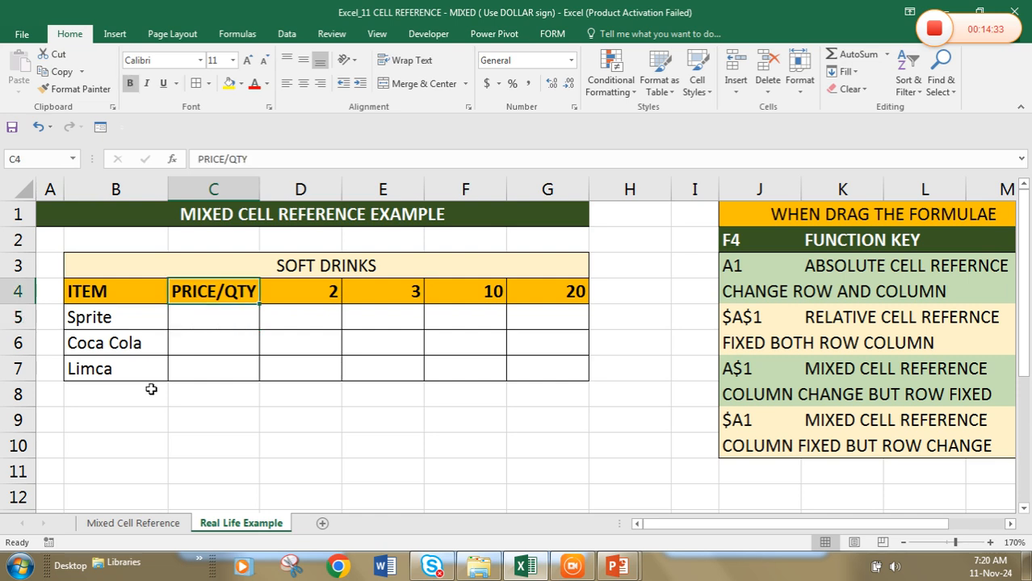
# Enter the item prices in C5:C7: 90 for Sprite, 85 for Coca Cola and 120 for Limca
pyautogui.click(201, 317)
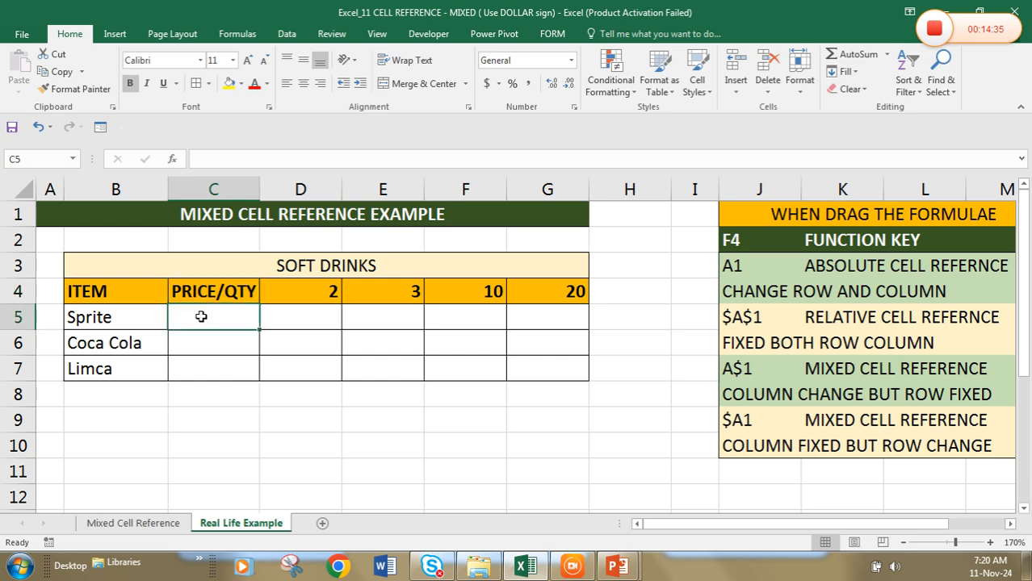
pyautogui.write('90')
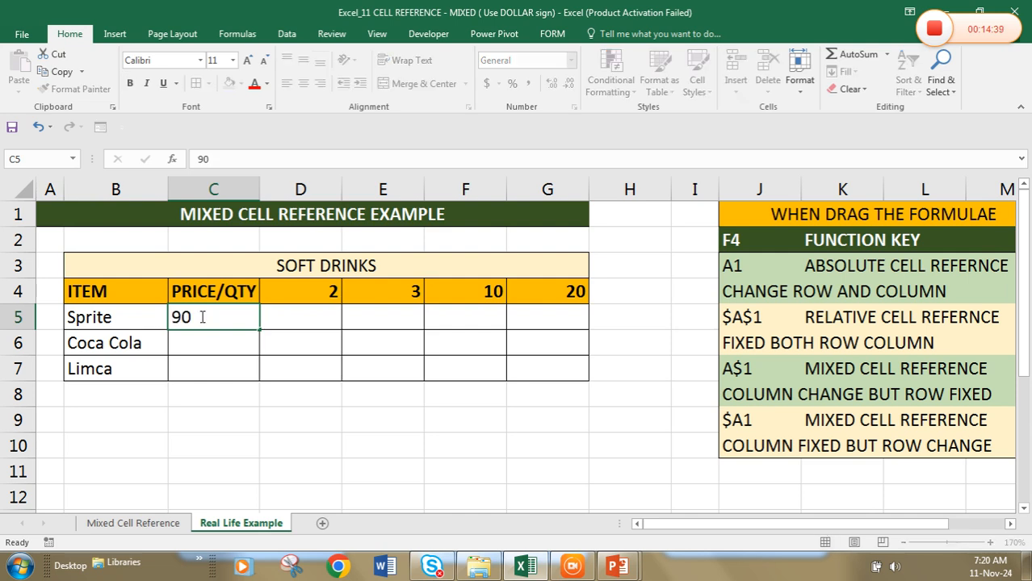
pyautogui.press('Return')
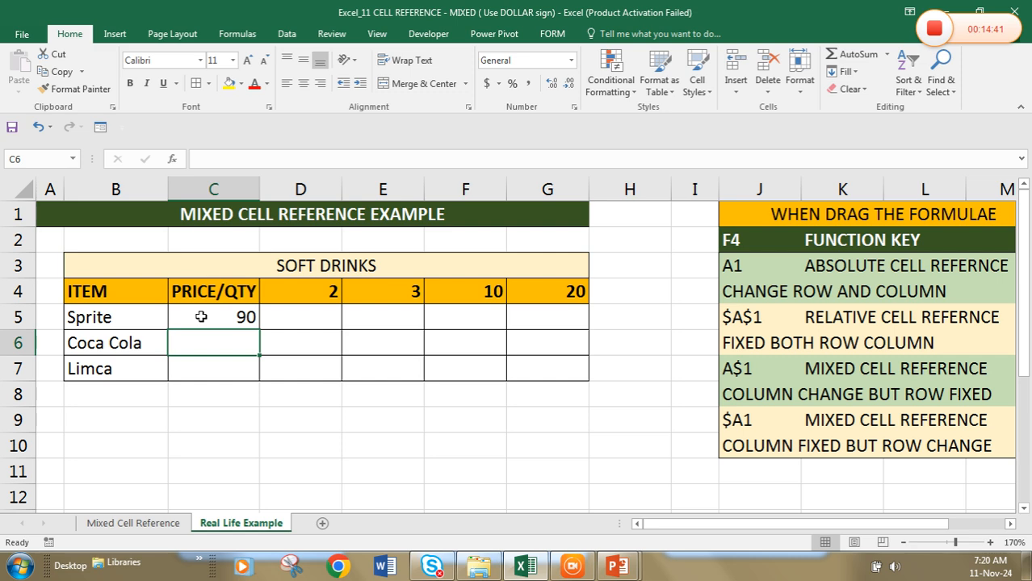
pyautogui.write('85')
pyautogui.press('Return')
pyautogui.write('1')
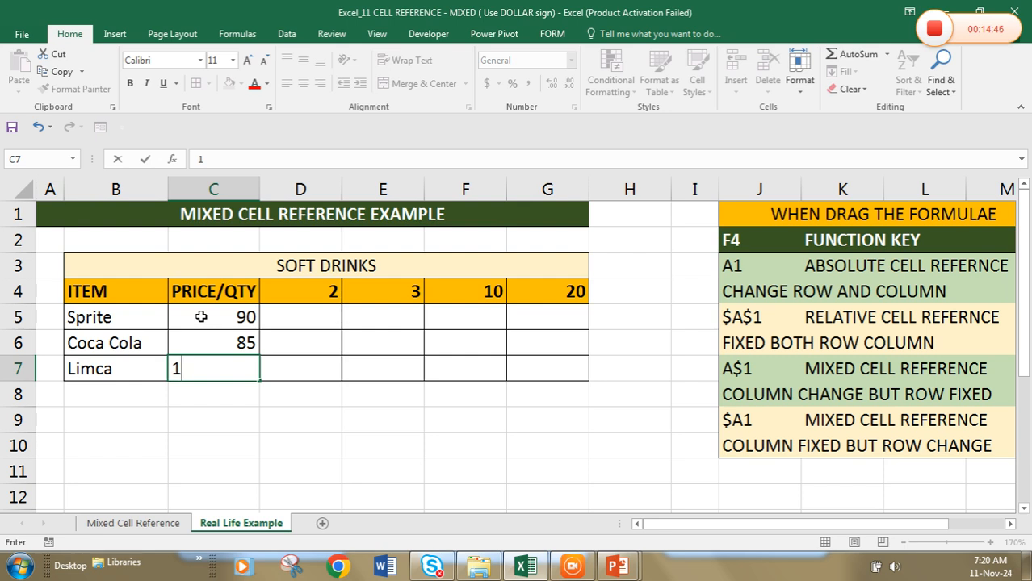
pyautogui.write('20')
pyautogui.press('Tab')
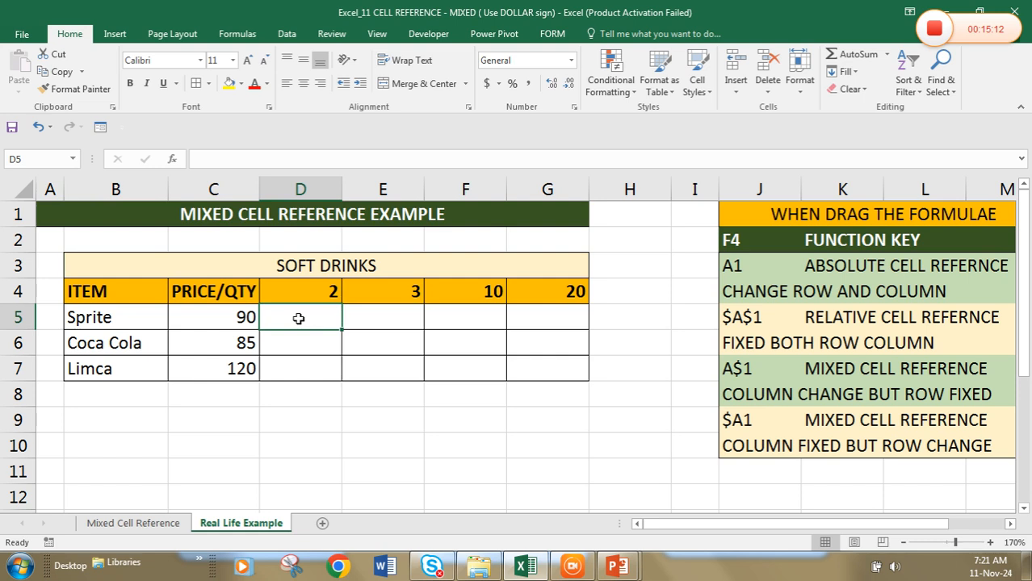
# Write c5 *d4 as plain text in D5 and list the price references c5, c6 and c7 in C8:C10
pyautogui.write('c5 *d4')
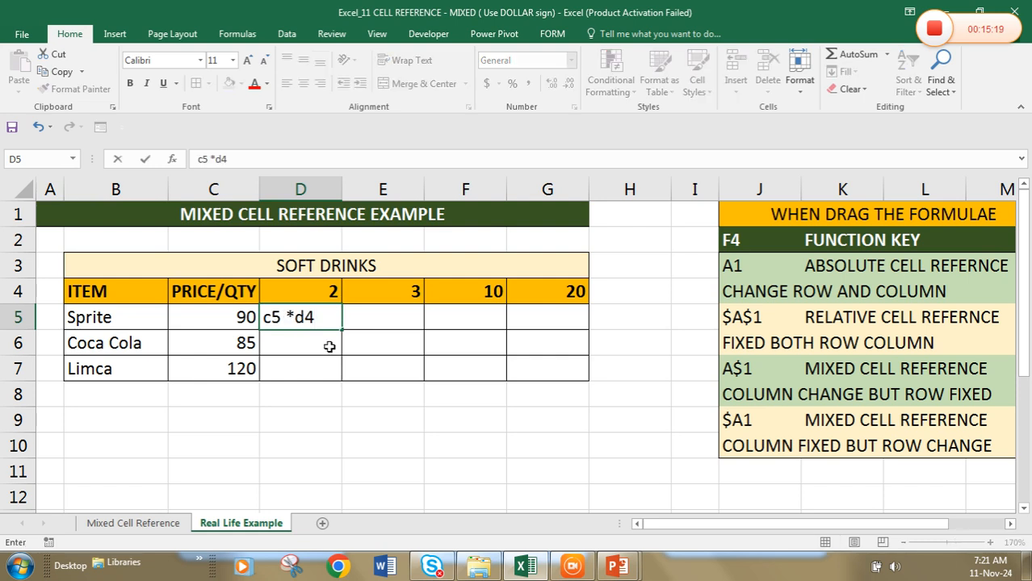
pyautogui.press('Return')
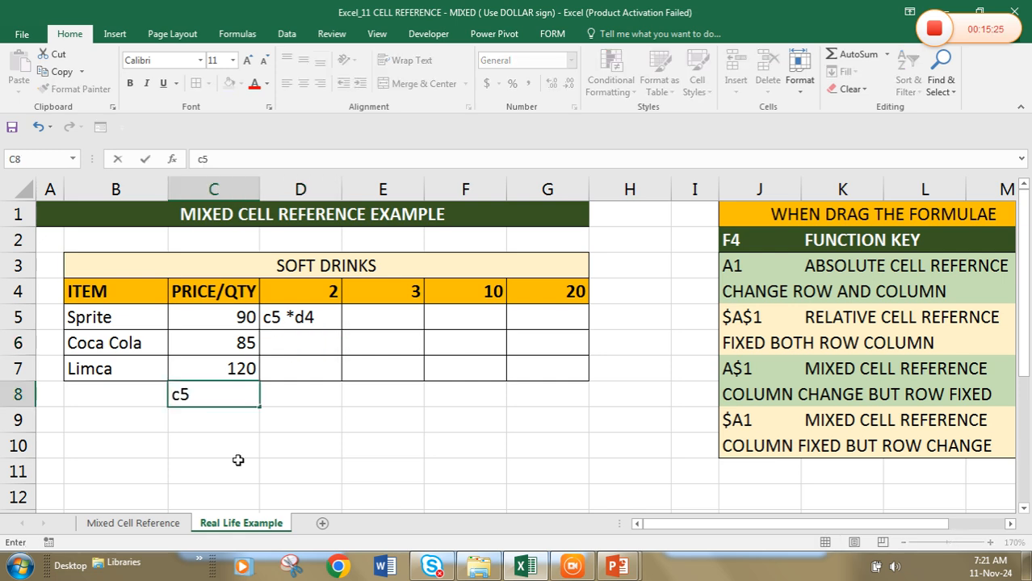
pyautogui.press('Return')
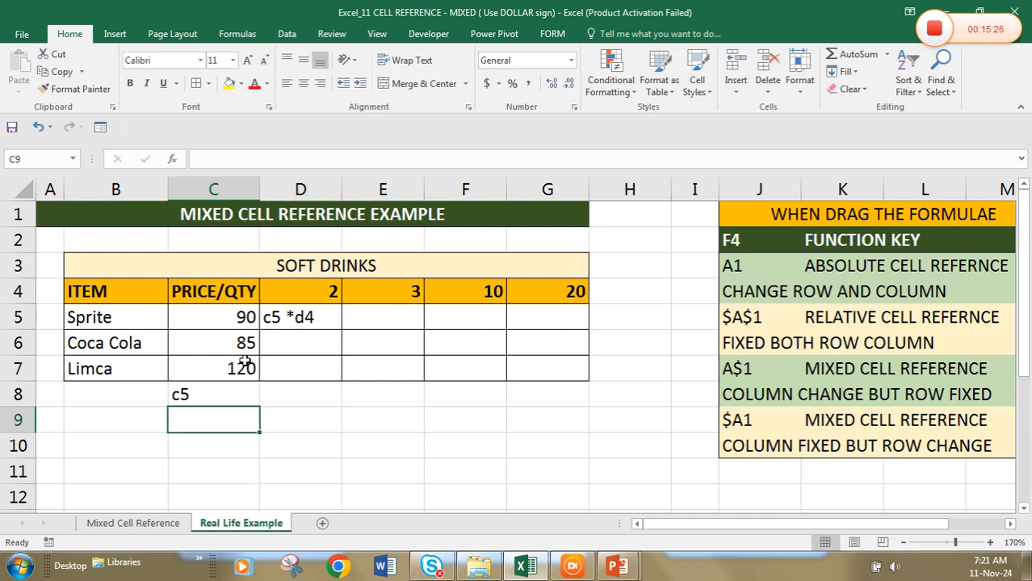
pyautogui.write('c5')
pyautogui.press('BackSpace')
pyautogui.write('6')
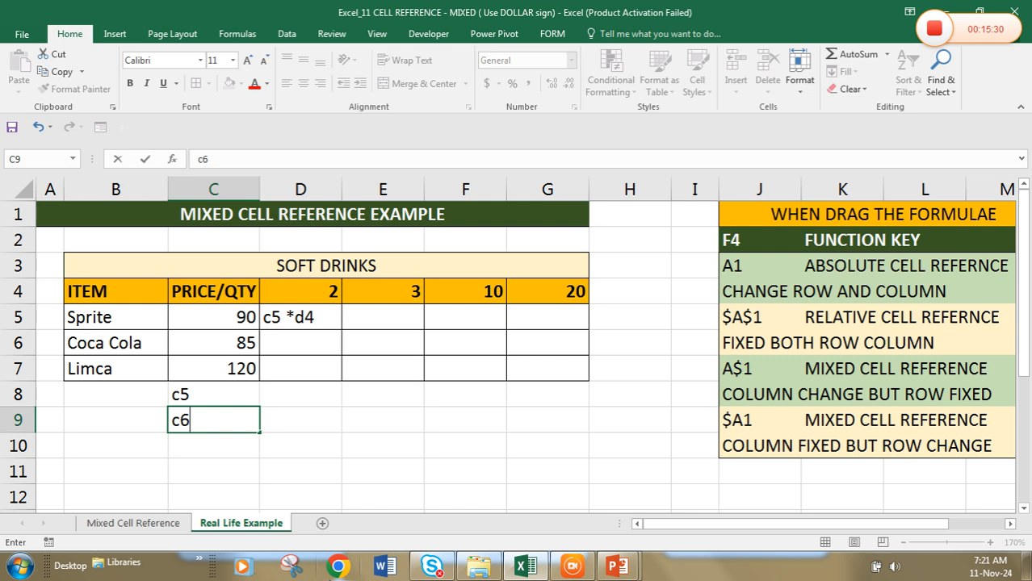
pyautogui.press('Return')
pyautogui.write('c7')
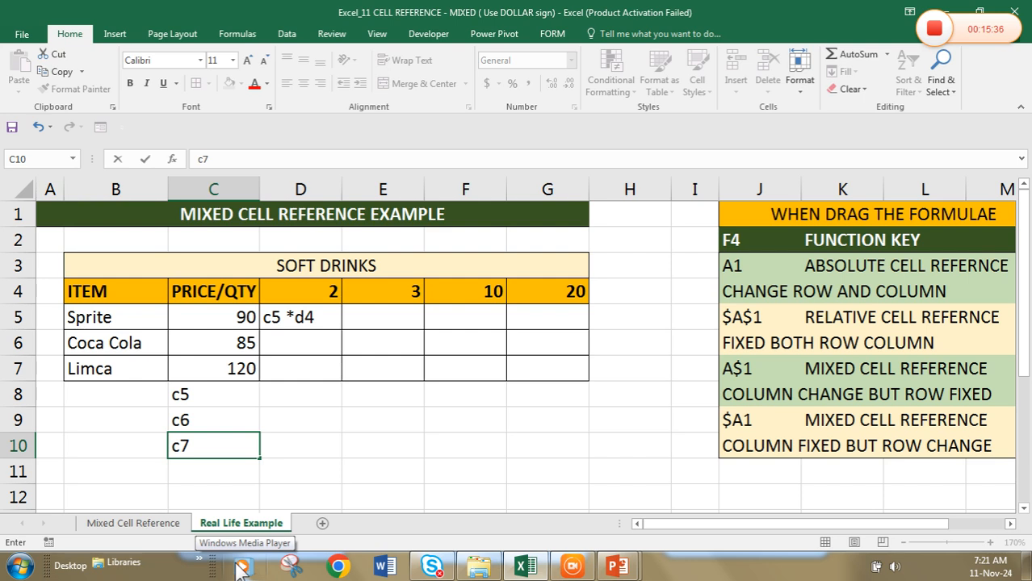
pyautogui.press('Return')
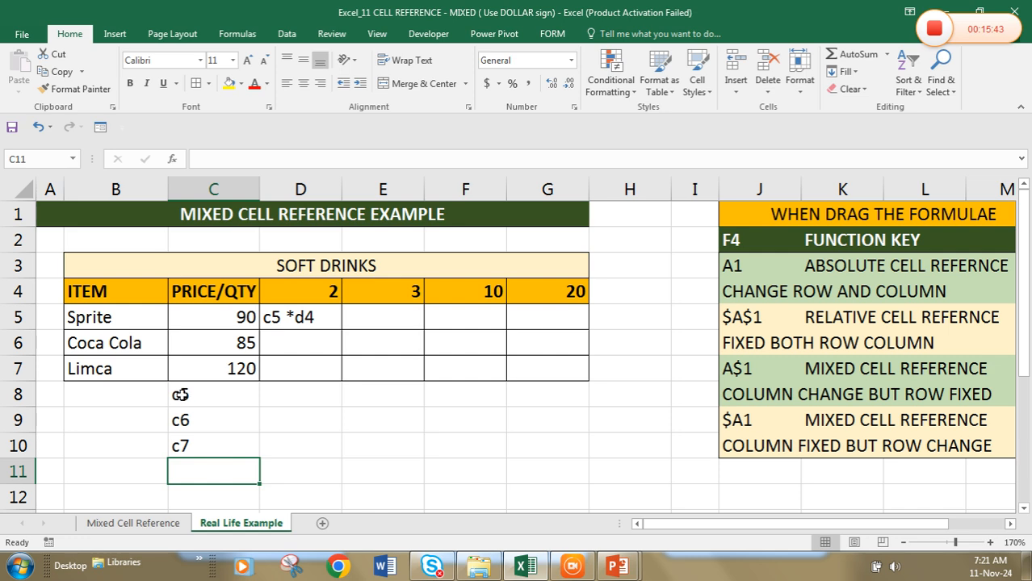
# Write the column-fixed reference $c5 in B8 and format the cell with yellow fill and red text
pyautogui.click(144, 391)
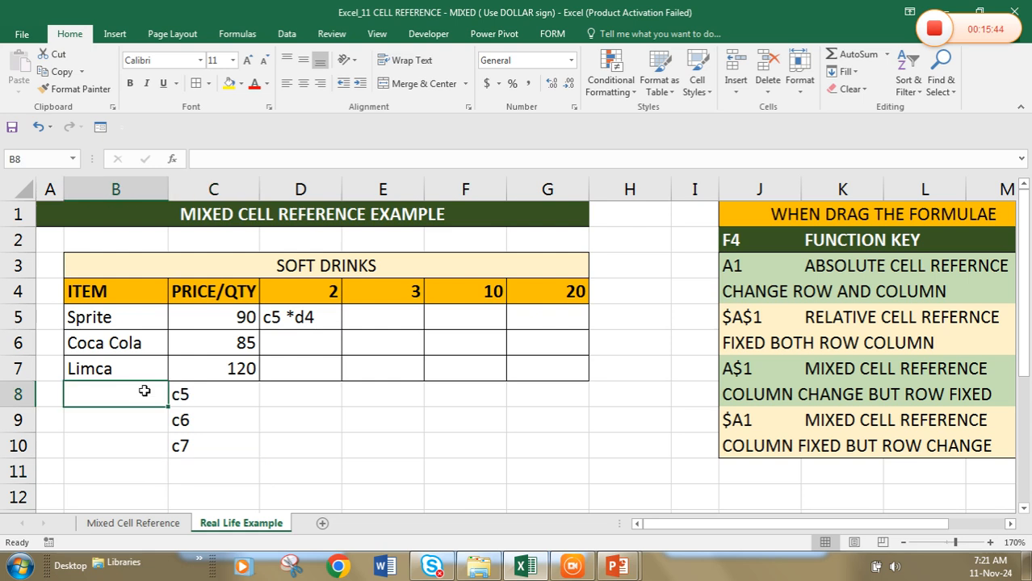
pyautogui.write('$')
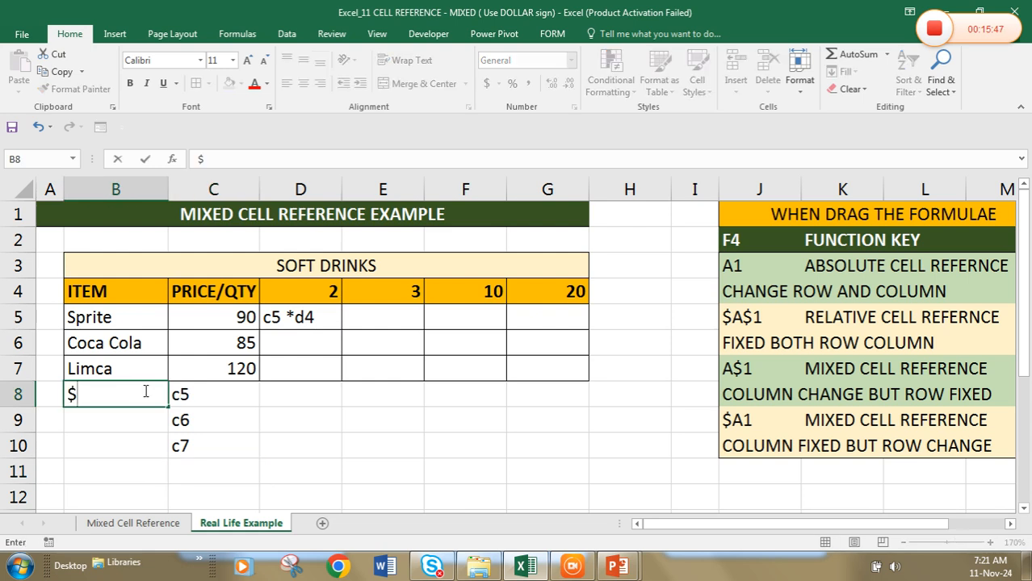
pyautogui.write('c5')
pyautogui.click(130, 394)
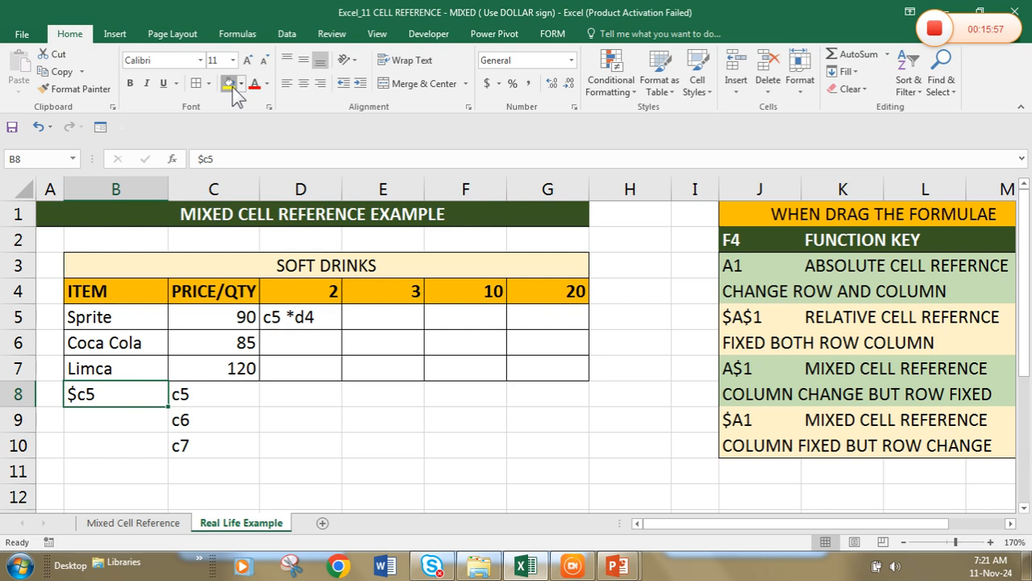
pyautogui.click(229, 83)
pyautogui.click(254, 84)
# List the quantity references d4, e4, f4 and g4 across D8:G8 below the table
pyautogui.click(288, 396)
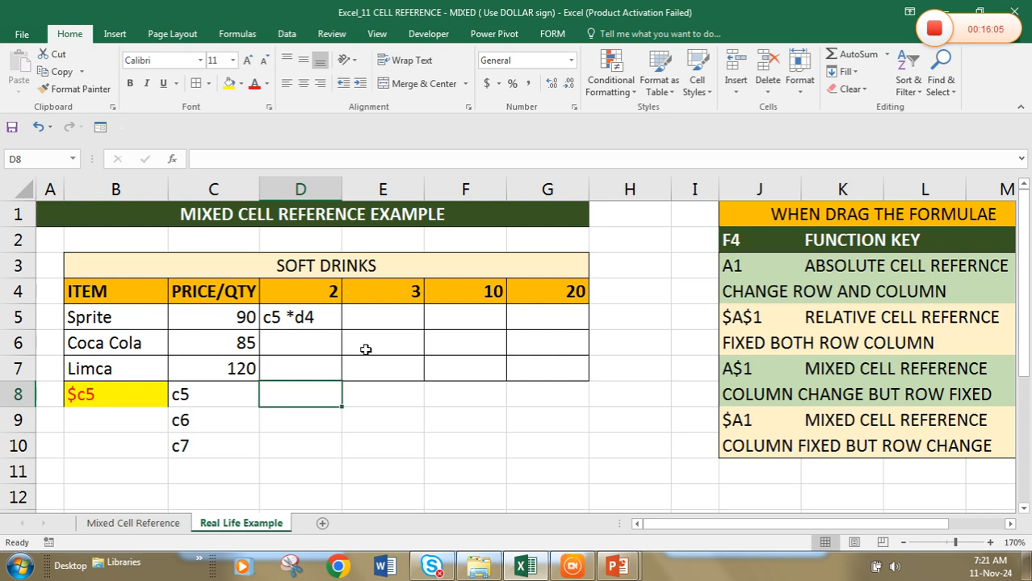
pyautogui.write('d4')
pyautogui.press('Tab')
pyautogui.write('e4')
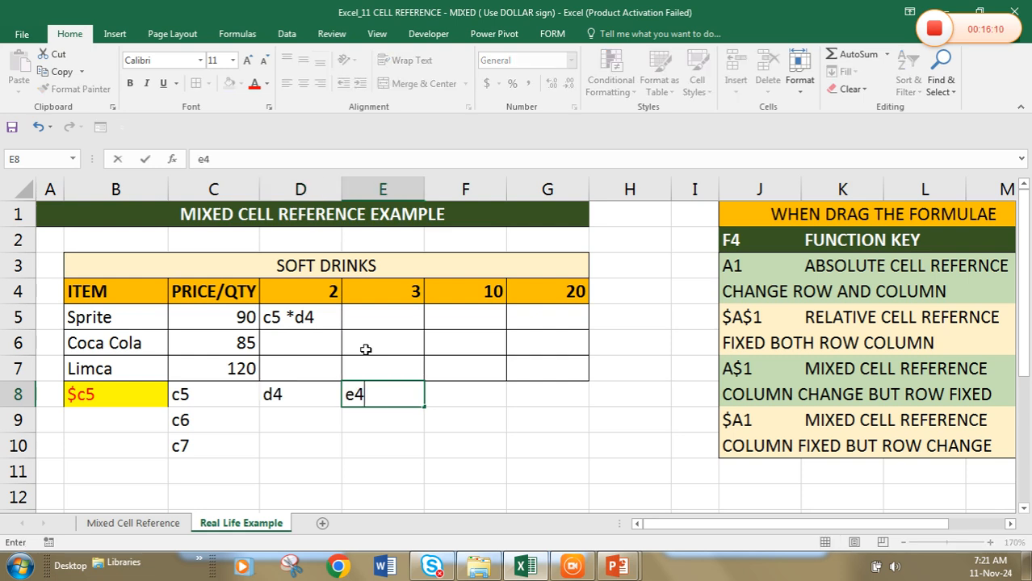
pyautogui.press('Tab')
pyautogui.write('f4')
pyautogui.press('Tab')
pyautogui.write('g4')
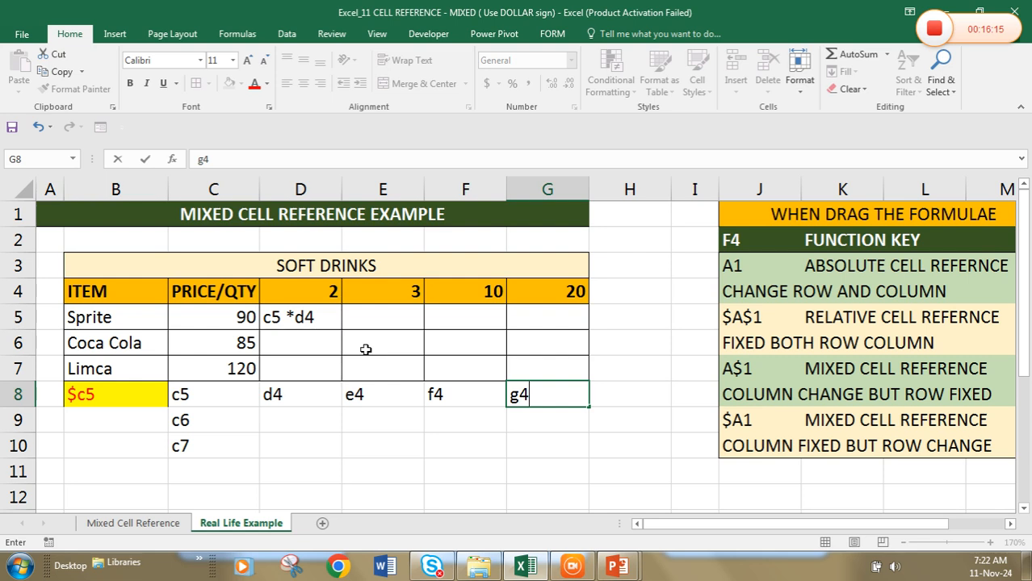
pyautogui.hotkey('ctrl', 'Return')
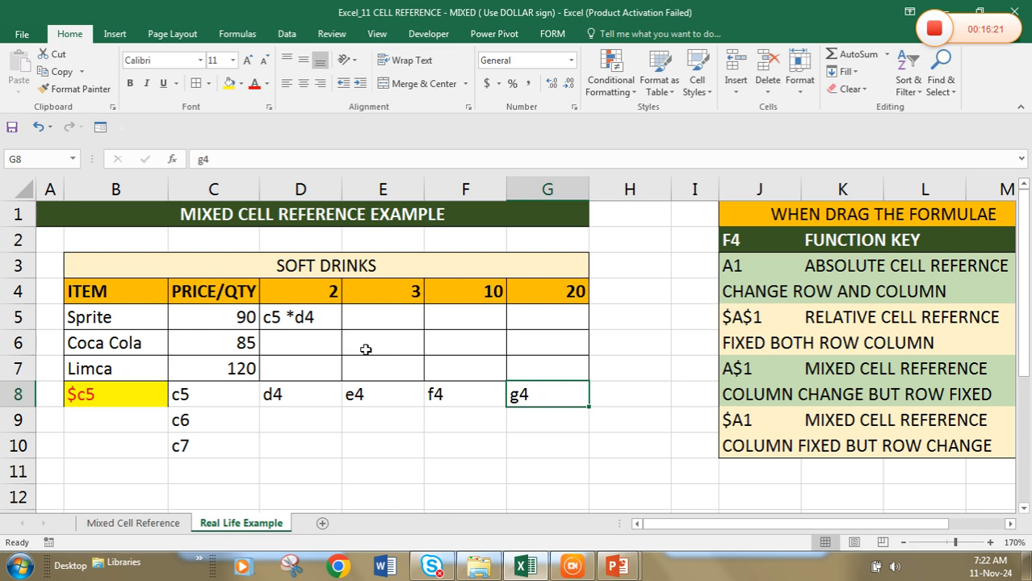
# Write the row-fixed reference d$4 in H8 and format the cell with yellow fill and red text
pyautogui.press('Right')
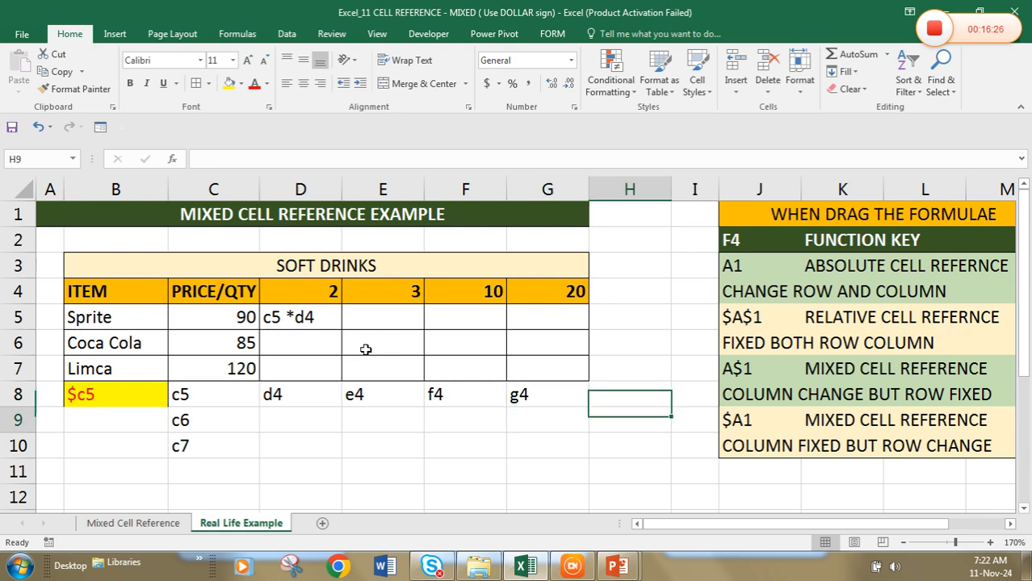
pyautogui.press('Down')
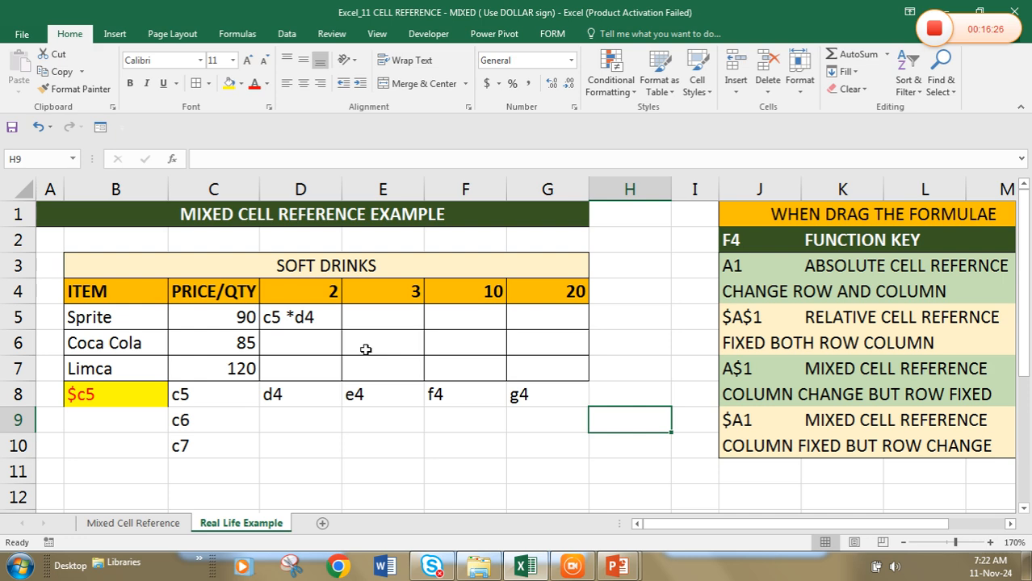
pyautogui.press('Up')
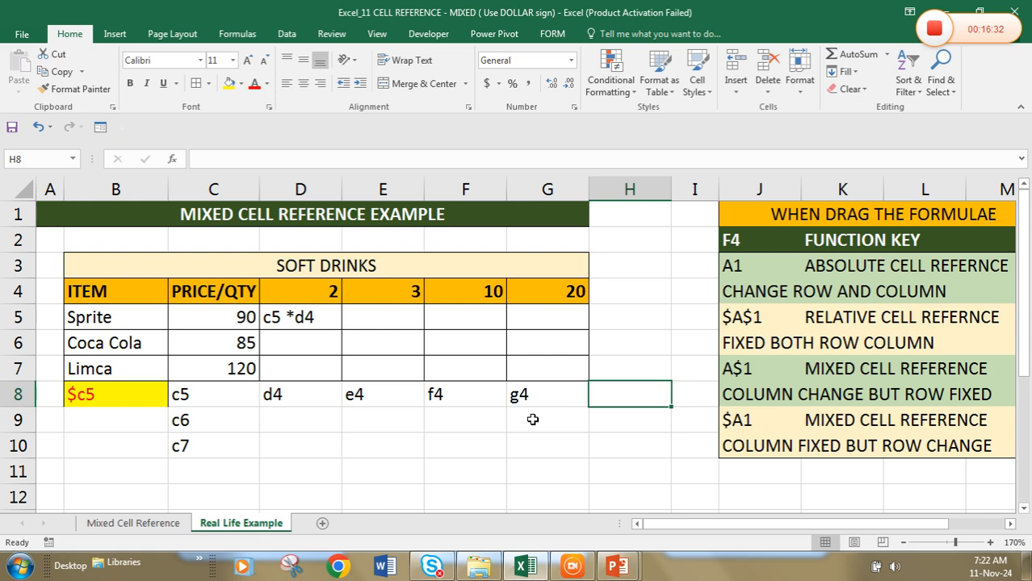
pyautogui.write('d4')
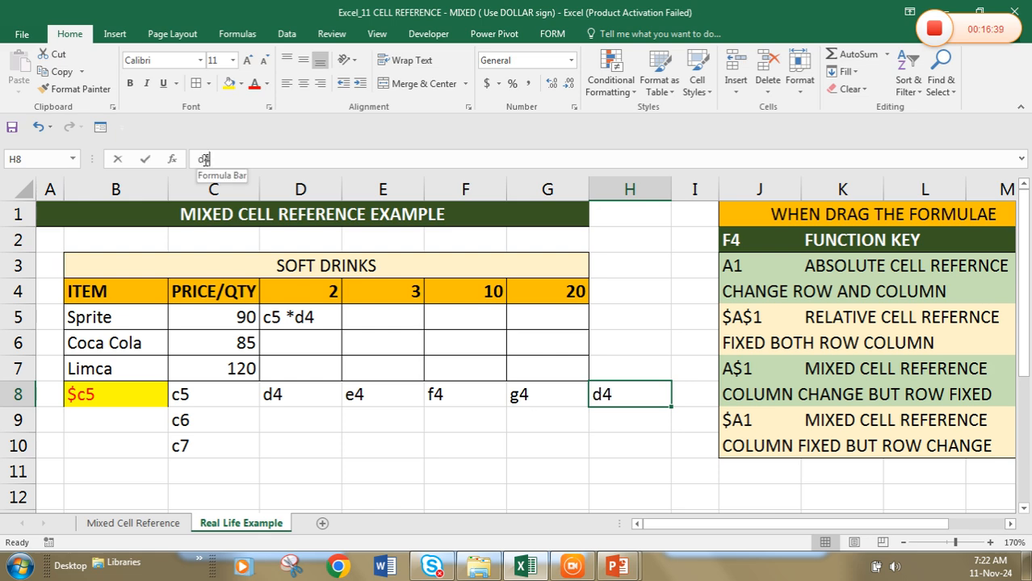
pyautogui.click(204, 159)
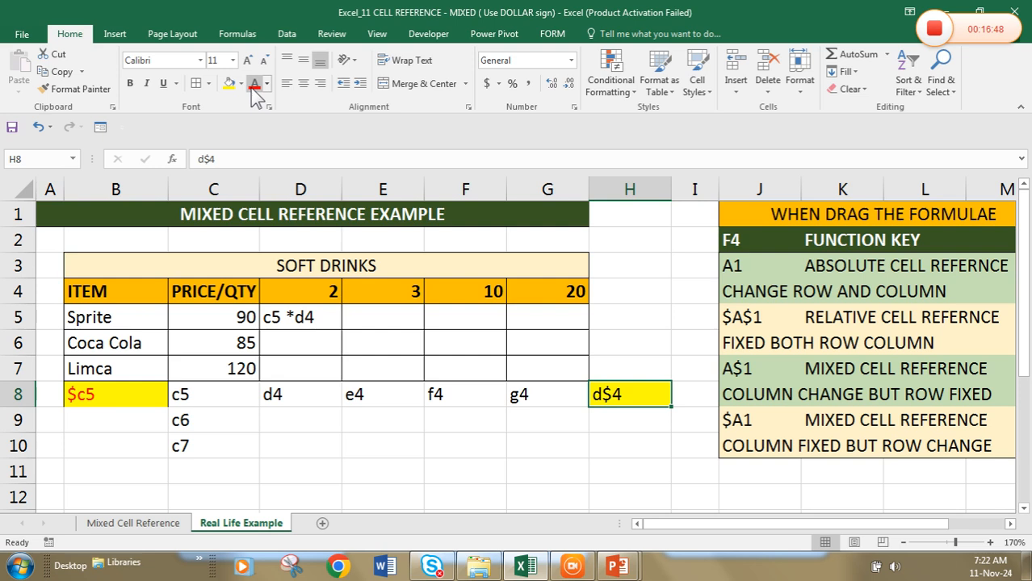
pyautogui.click(254, 83)
# Write the combined formula =$c5*d$4 as plain text in H5, beside the Sprite row
pyautogui.click(622, 322)
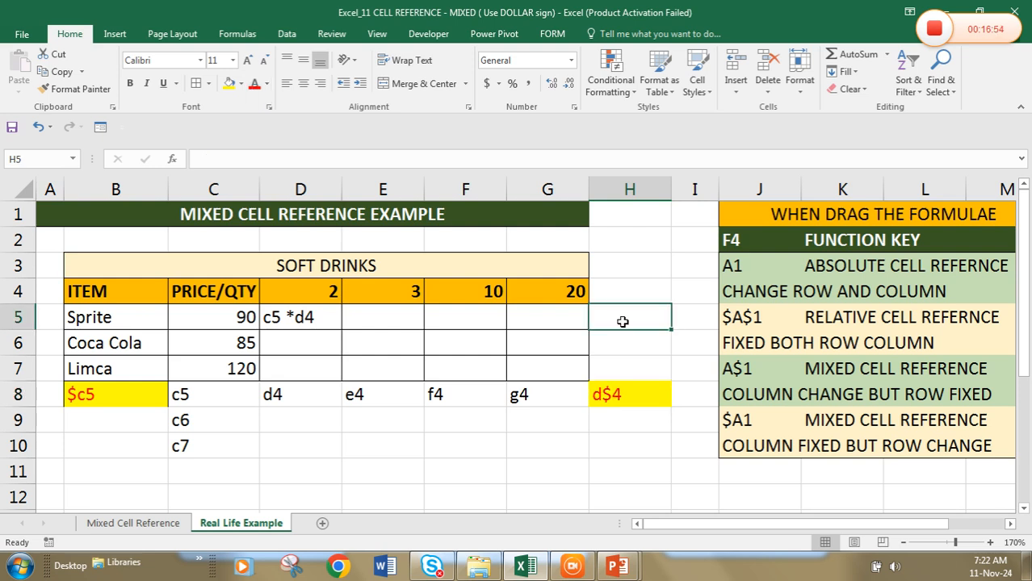
pyautogui.doubleClick(622, 322)
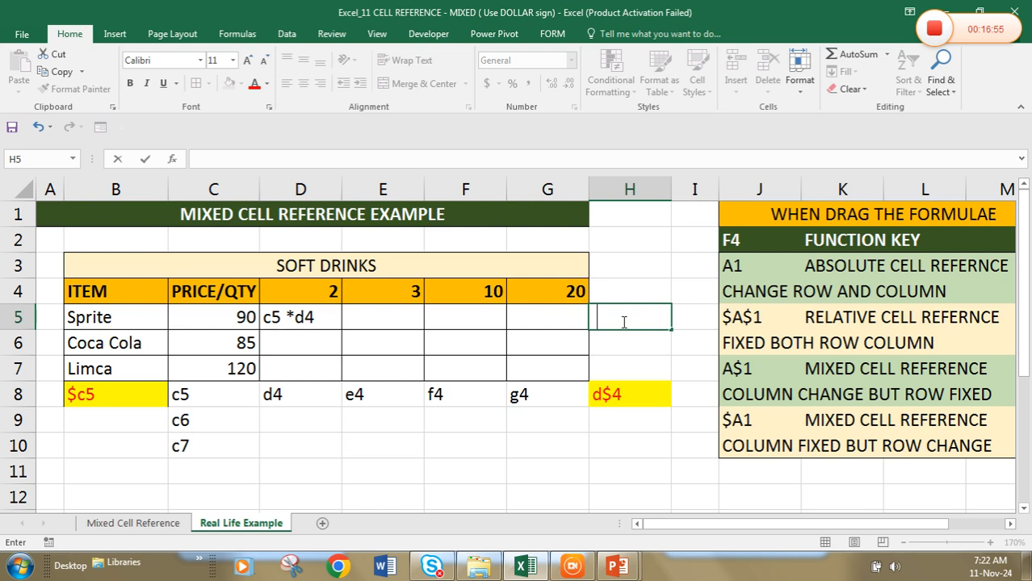
pyautogui.write('=$c5*d')
pyautogui.write('$4')
# Replace the text in D5 with the formula =$C5*D$4 and fill it down and across the range D5:G7
pyautogui.click(300, 317)
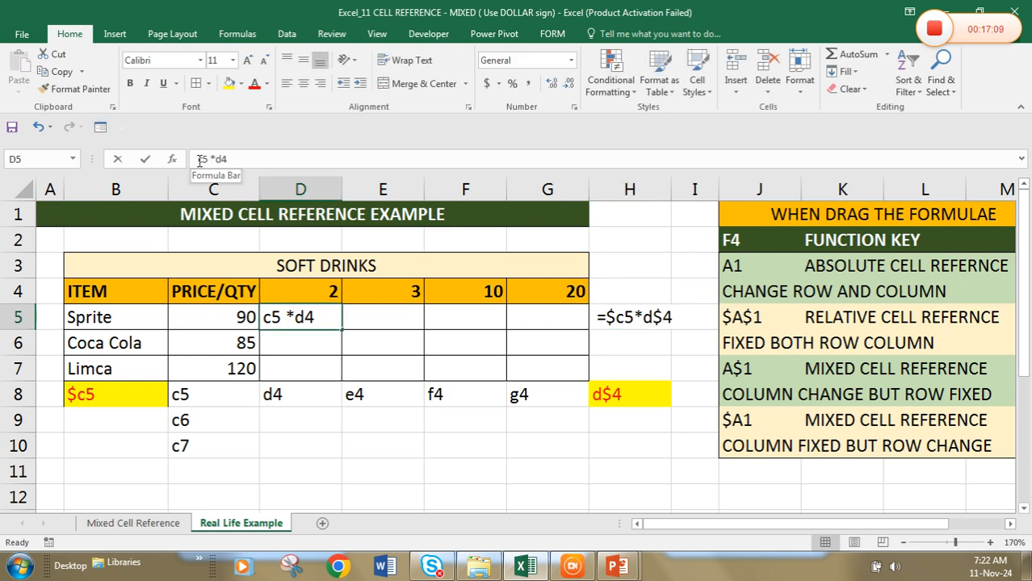
pyautogui.click(199, 160)
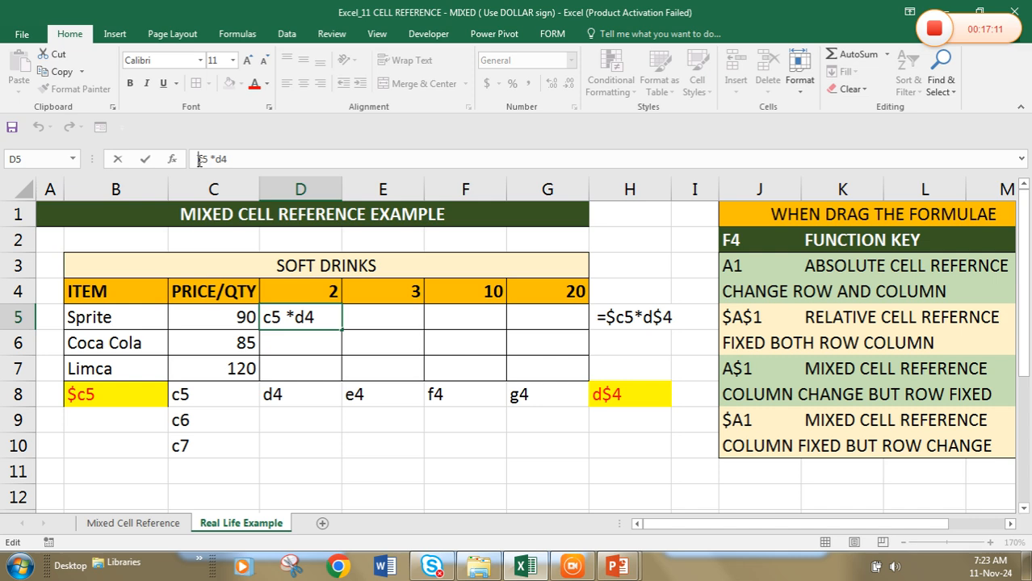
pyautogui.write('=')
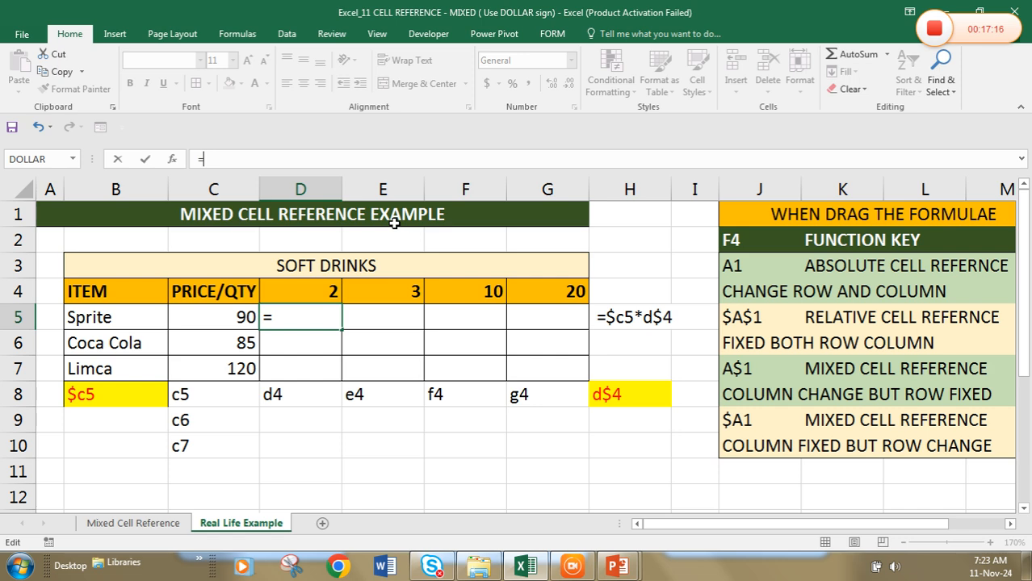
pyautogui.write('$c')
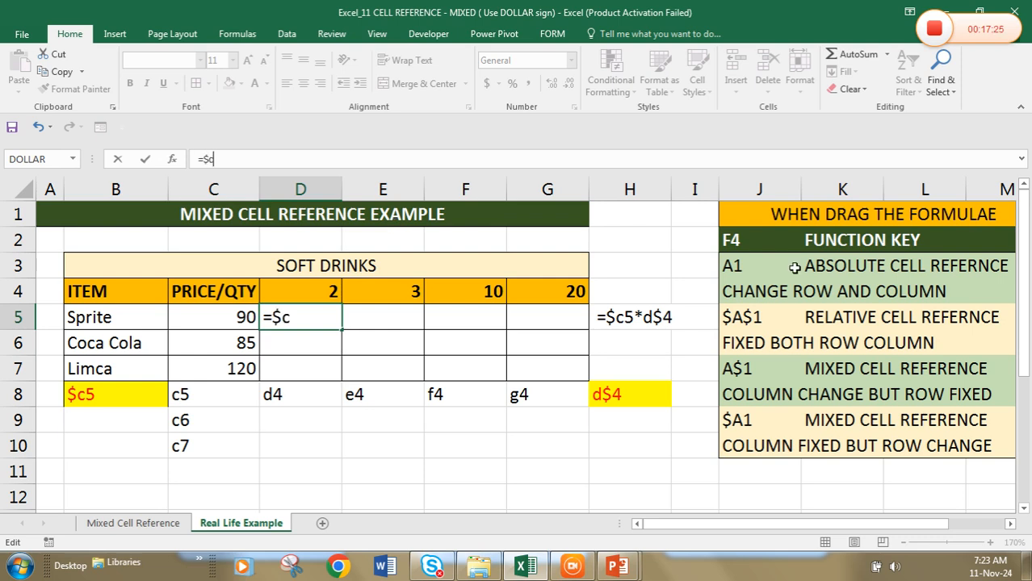
pyautogui.write('5')
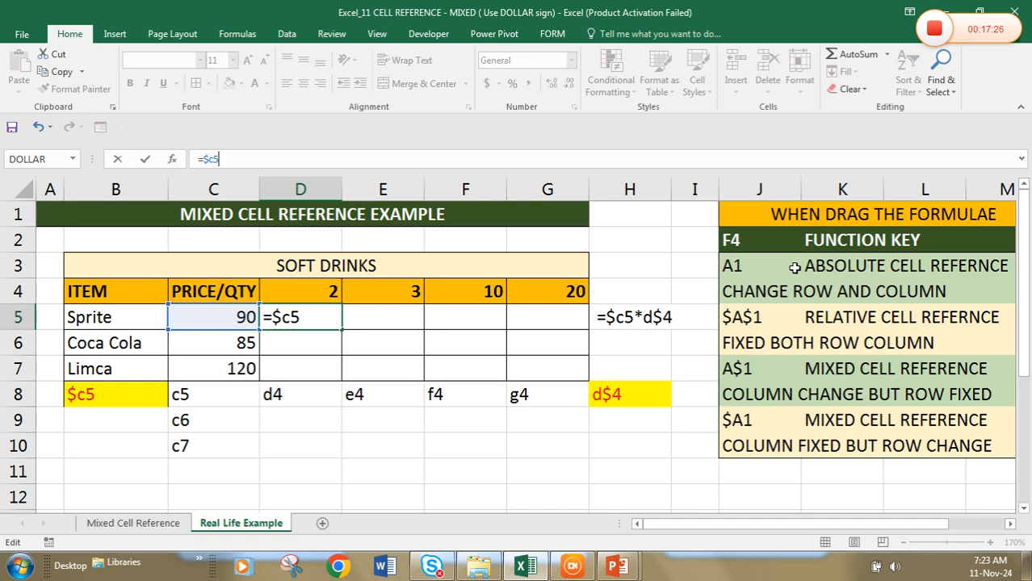
pyautogui.write('*d$4')
pyautogui.press('Return')
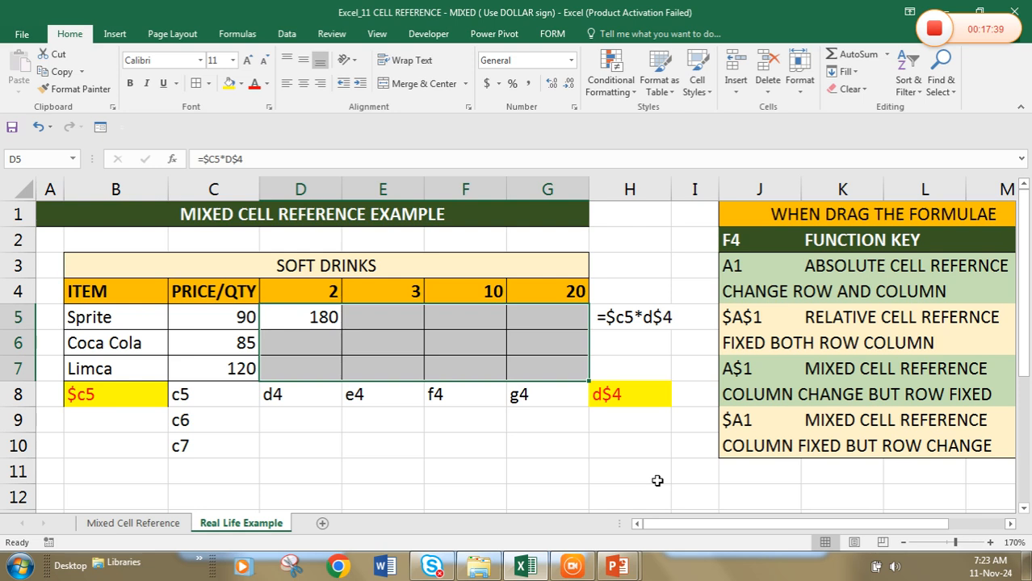
pyautogui.hotkey('ctrl', 'd')
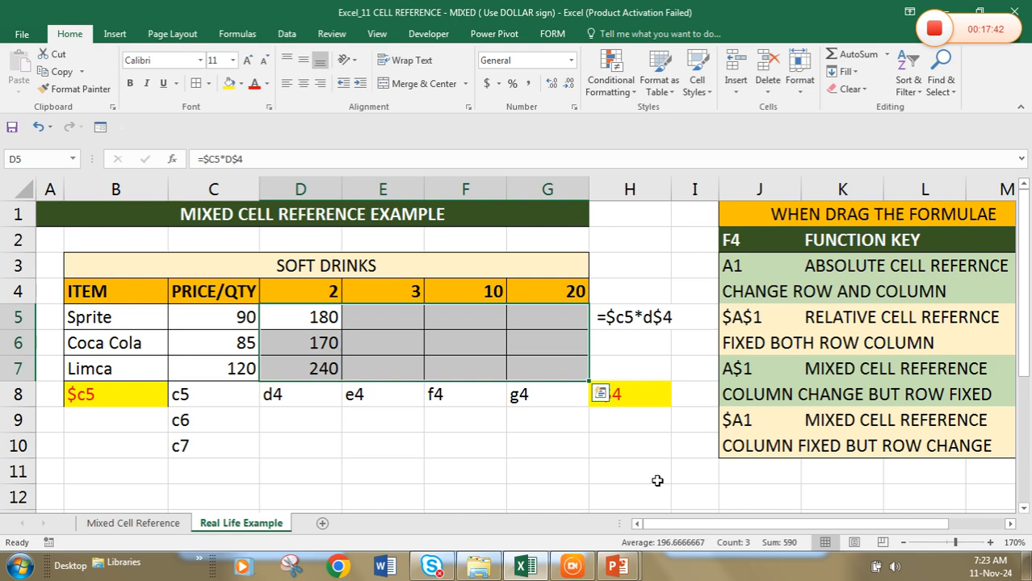
pyautogui.hotkey('ctrl', 'r')
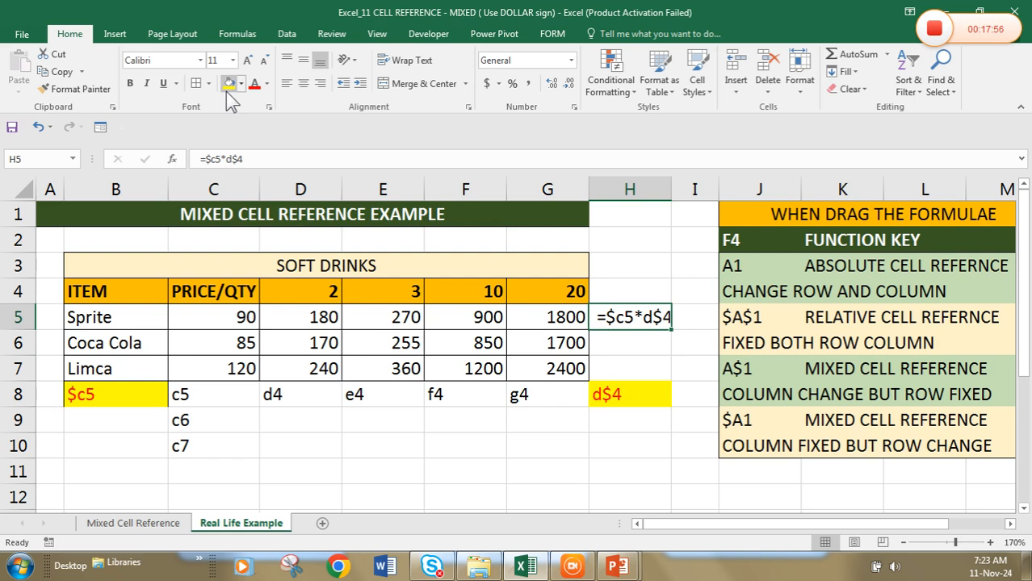
# Format the formula note in H5 with yellow fill and red text
pyautogui.click(229, 83)
pyautogui.click(254, 83)
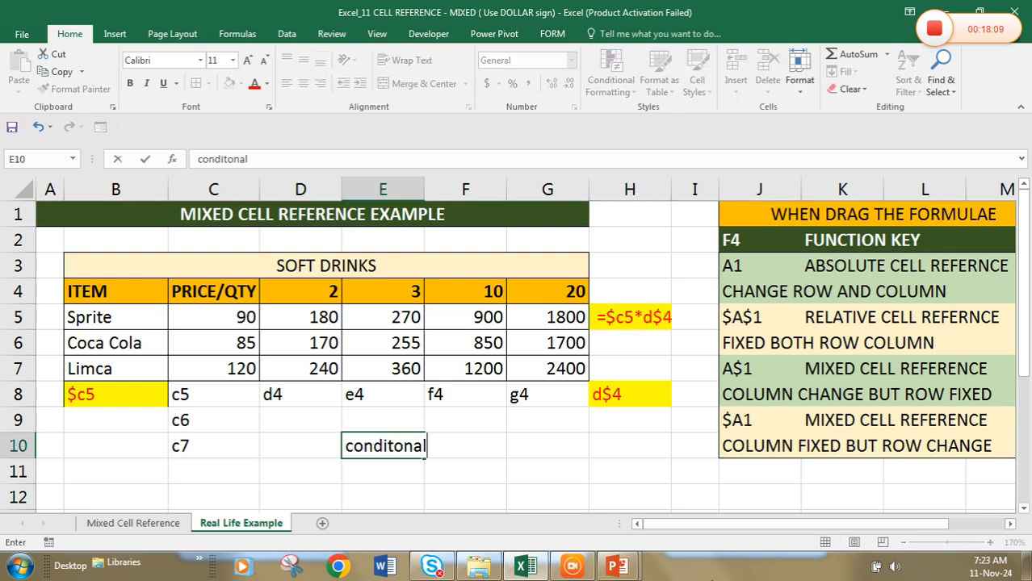
# List the uses of mixed references in E10:E12: conditonal formatting, advance filter and look up
pyautogui.write('formatting')
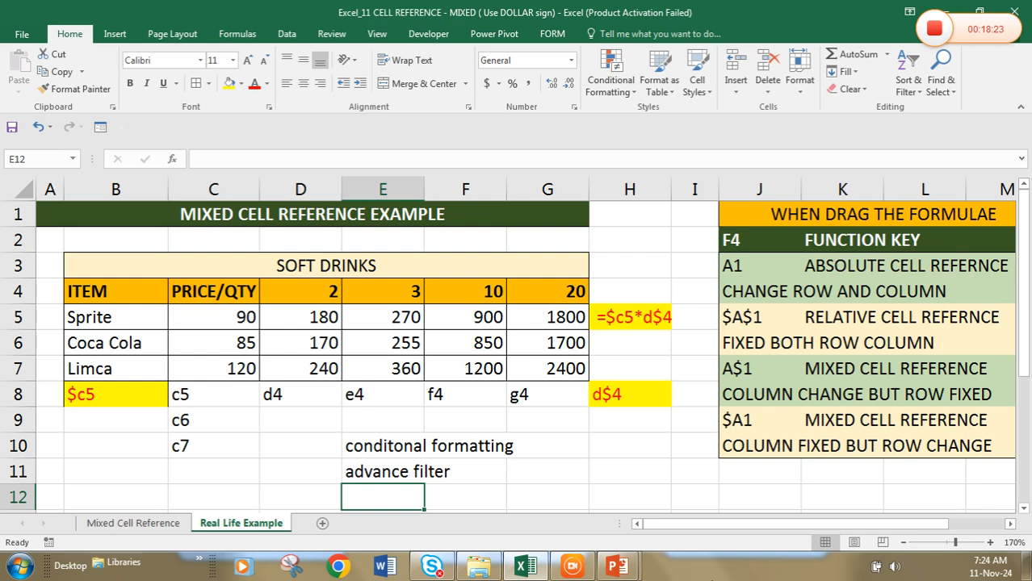
pyautogui.write('look up')
pyautogui.press('Tab')
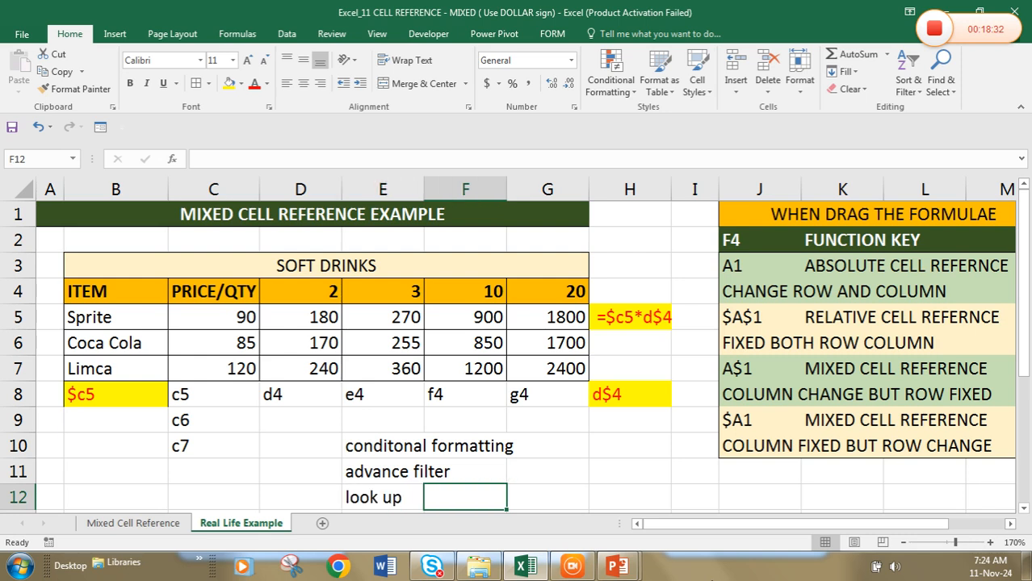